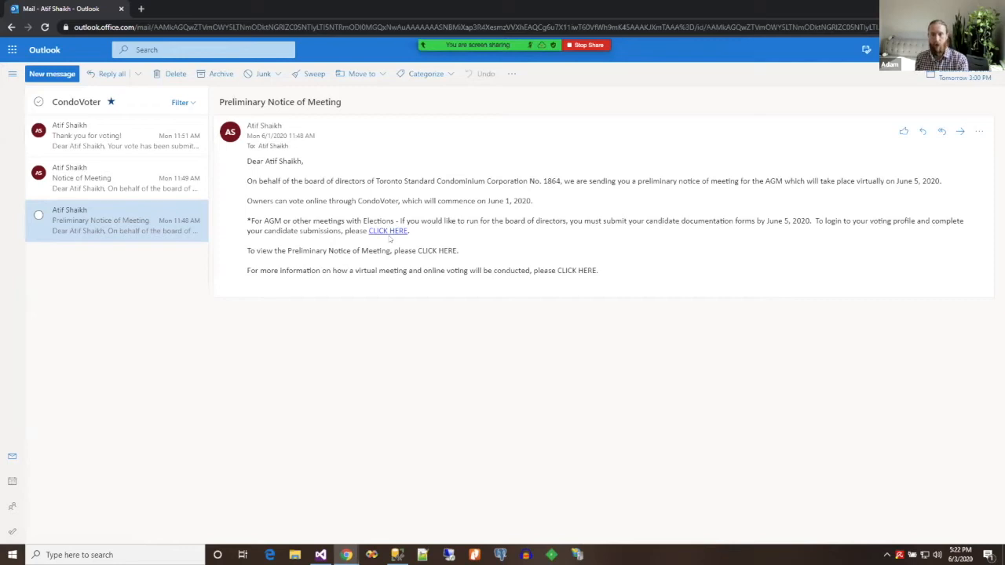
Step: Open the candidate submission link in the Preliminary Notice of Meeting email and enter a new account password
left_click(388, 231)
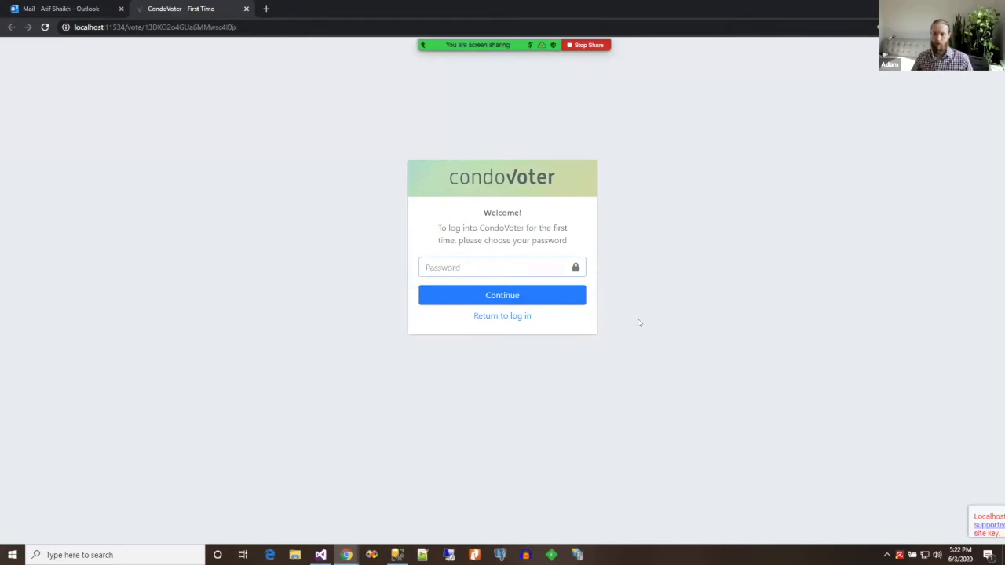
type("•••••••")
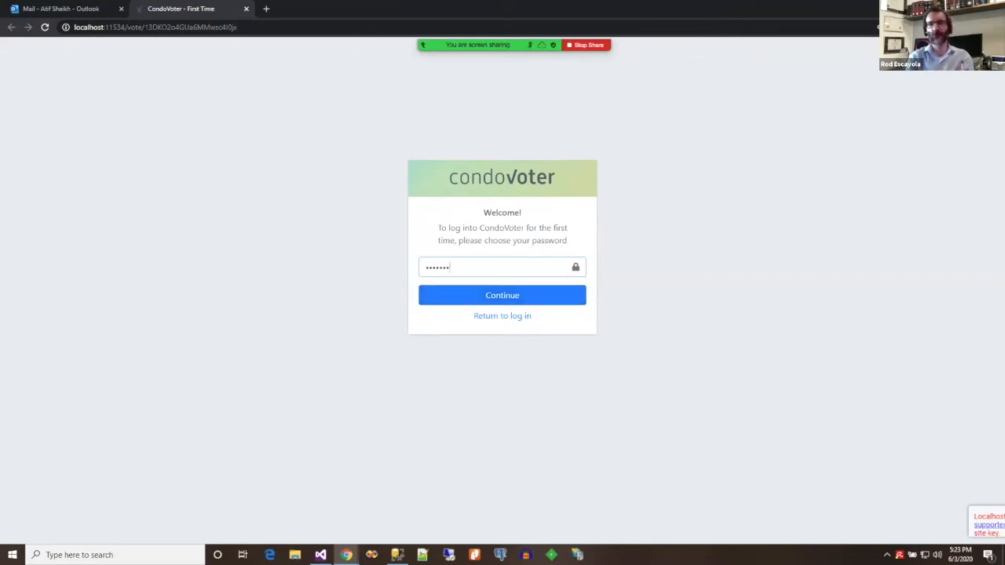
Step: Enlarge the first-time login page to 150% and continue to the voting profile
left_click(878, 27)
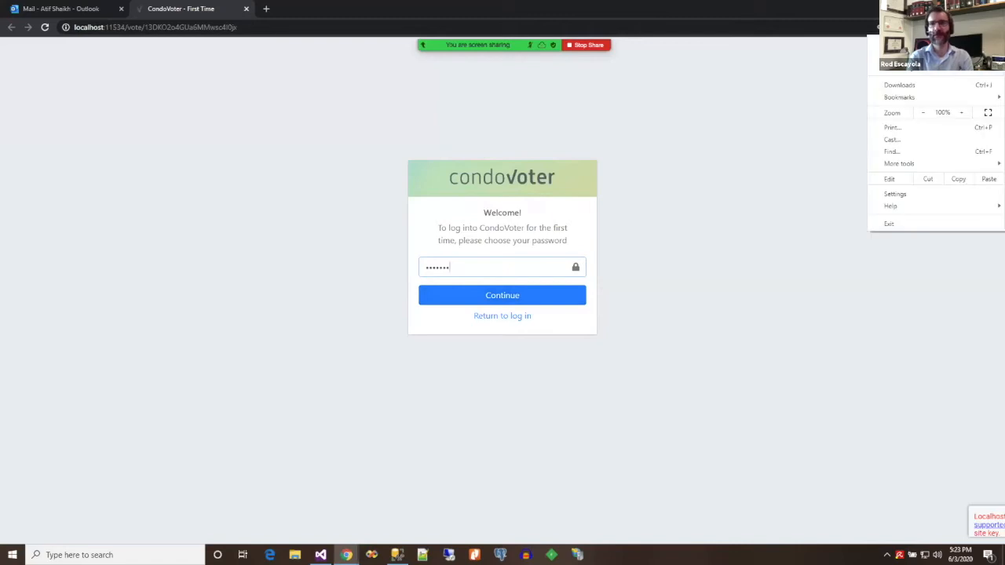
left_click(964, 113)
left_click(964, 113)
left_click(964, 113)
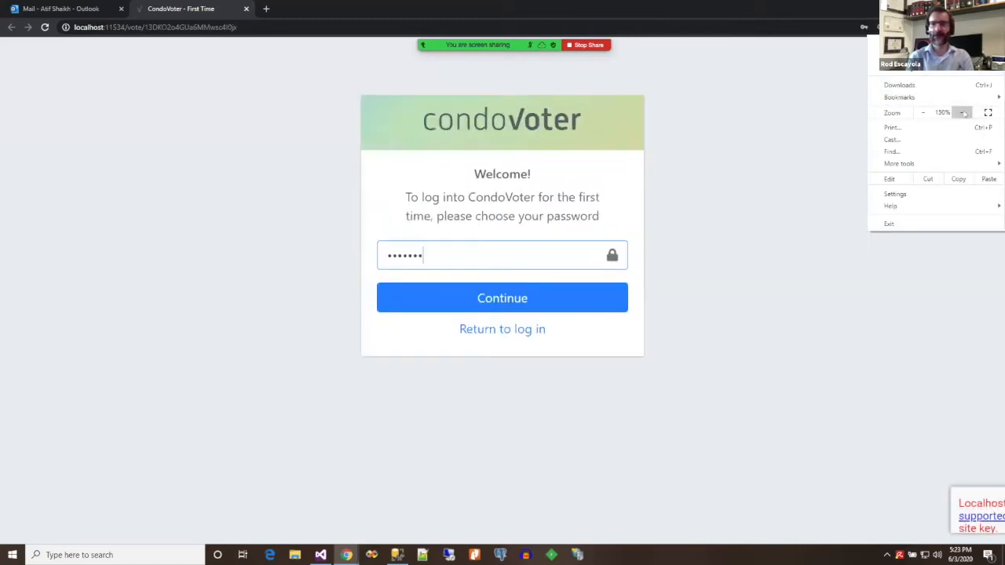
left_click(832, 179)
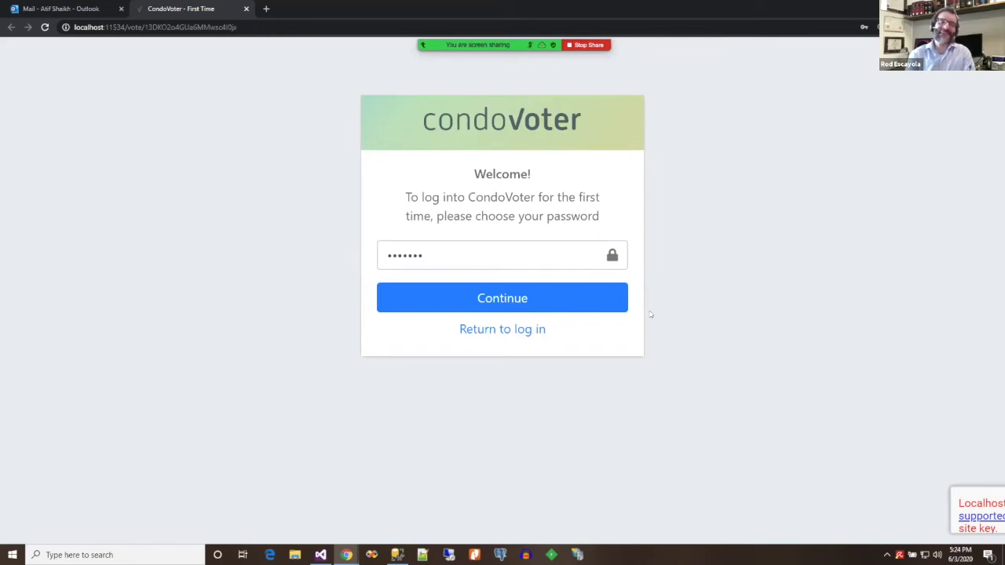
left_click(602, 310)
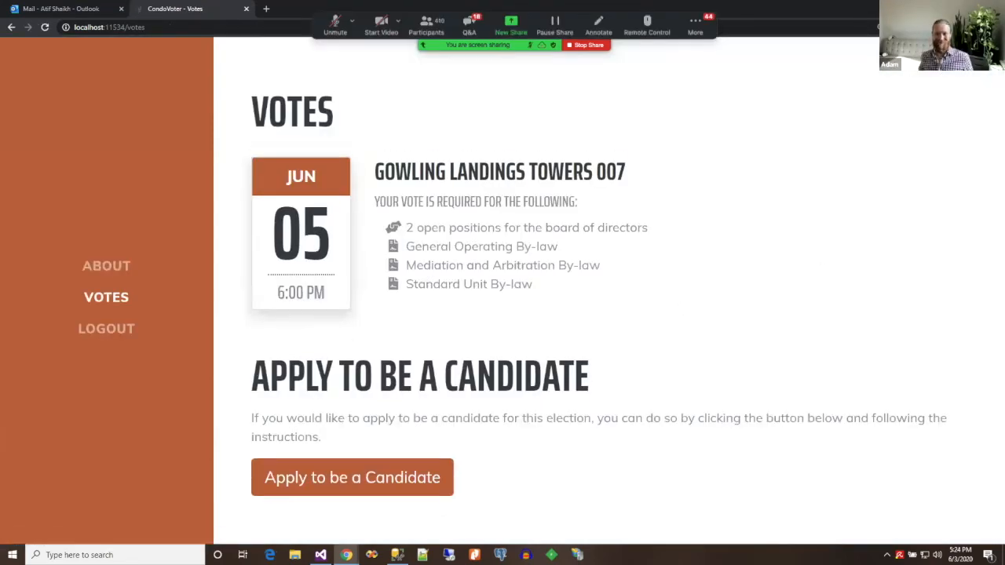
Step: Try a page zoom of 110% on the Votes page and return it to 150%
left_click(994, 27)
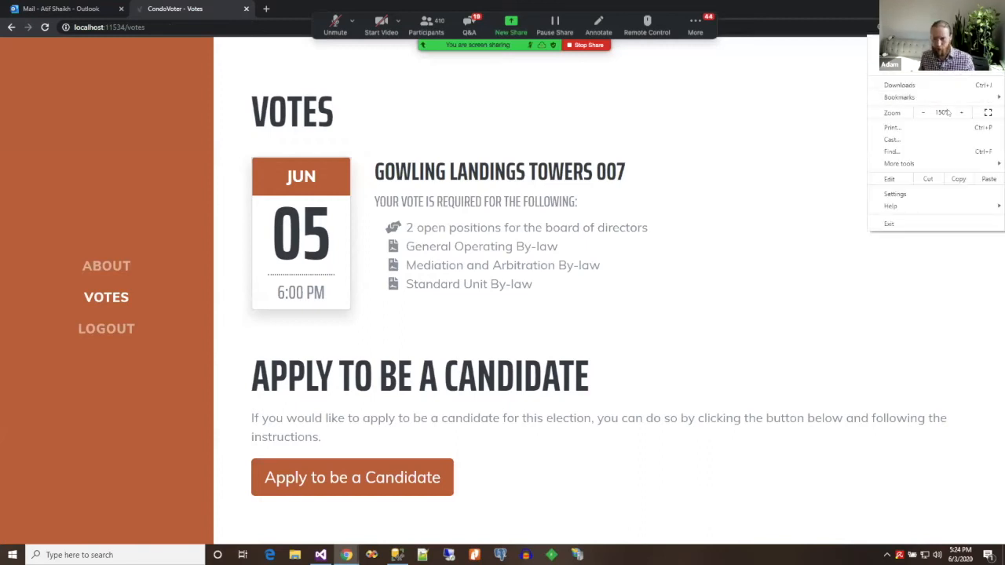
left_click(923, 113)
left_click(923, 113)
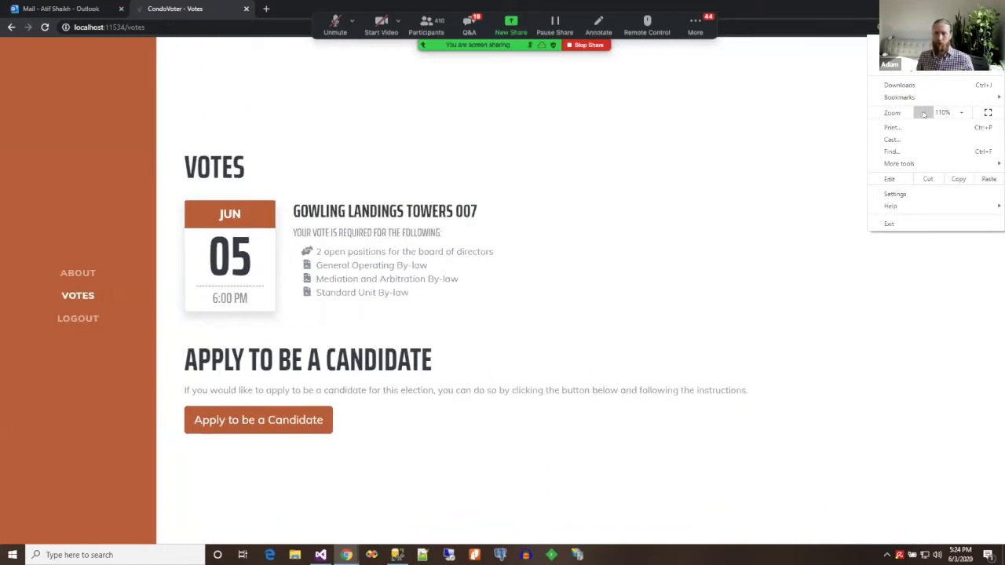
left_click(804, 231)
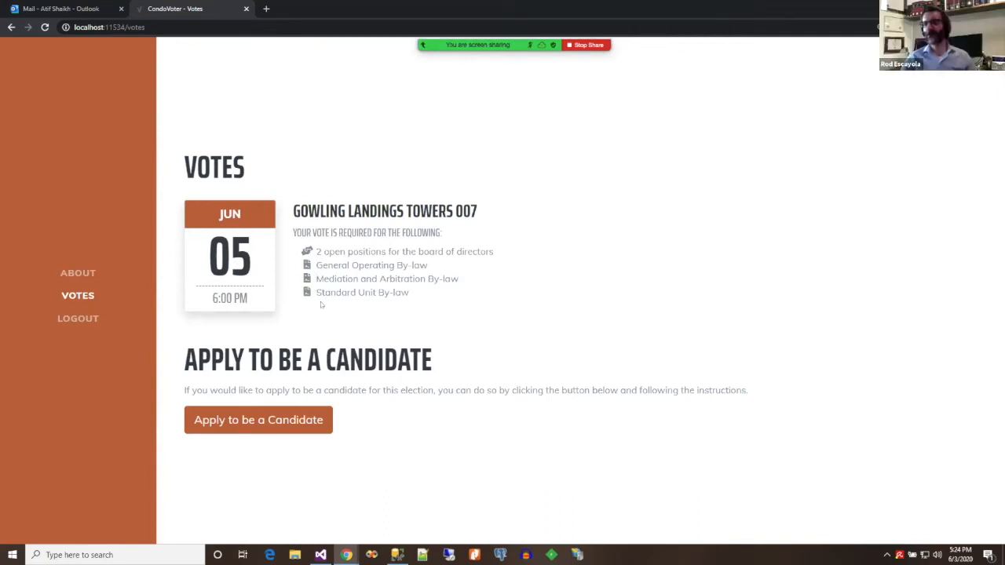
left_click(995, 26)
left_click(964, 113)
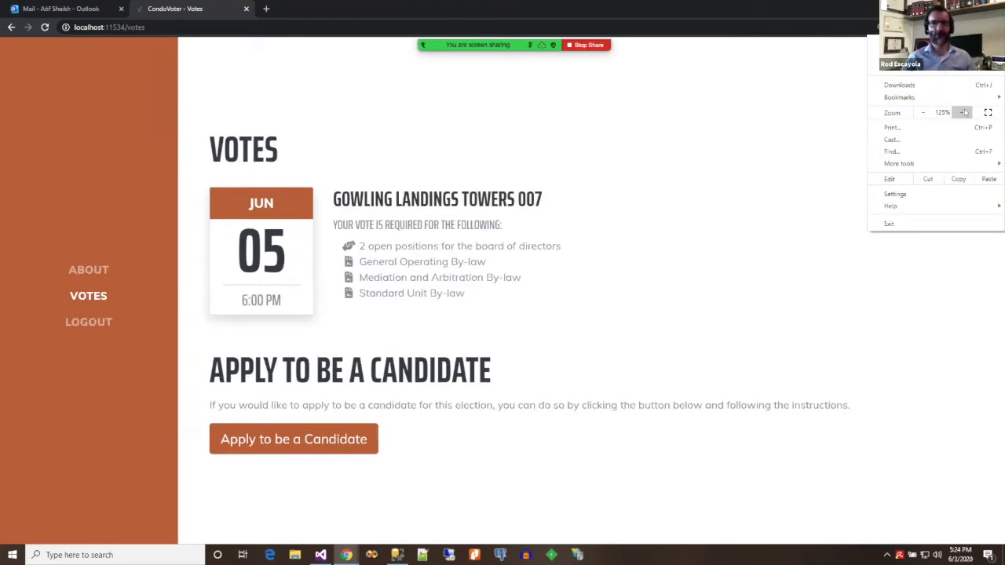
left_click(964, 112)
left_click(829, 276)
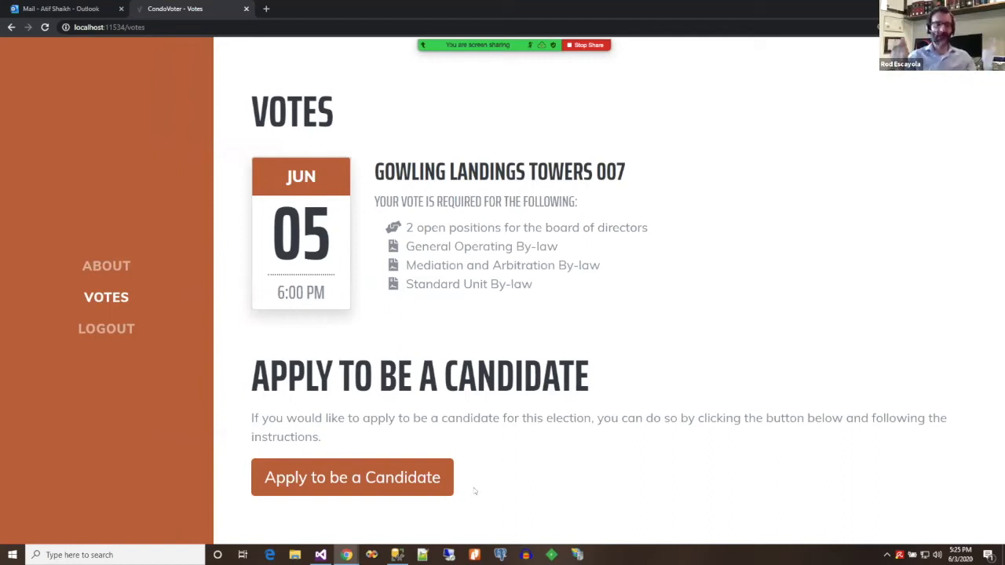
Step: Start a candidate application and select the election for 2 open positions on the Gowling Landings Towers 007 board of directors
left_click(418, 491)
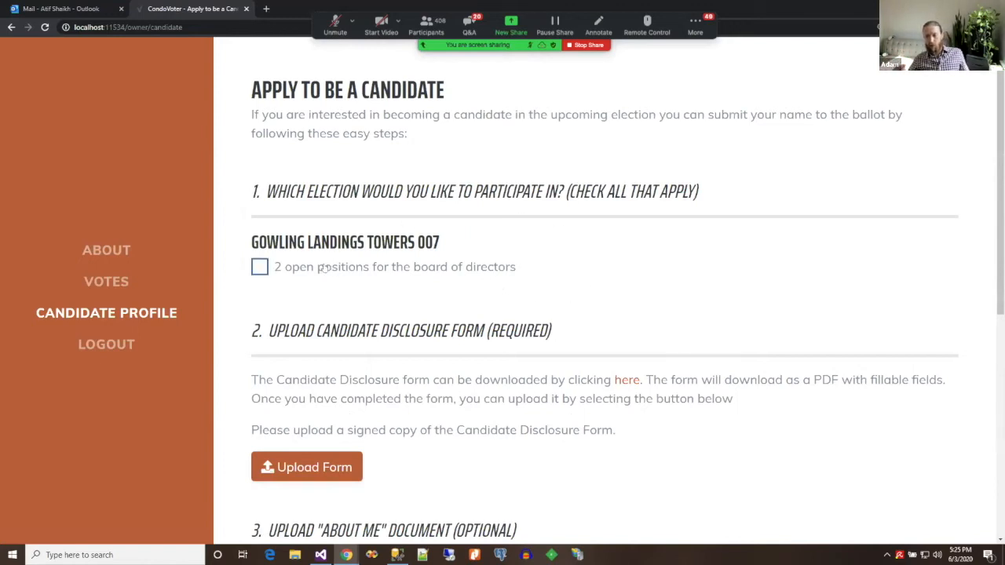
left_click(295, 271)
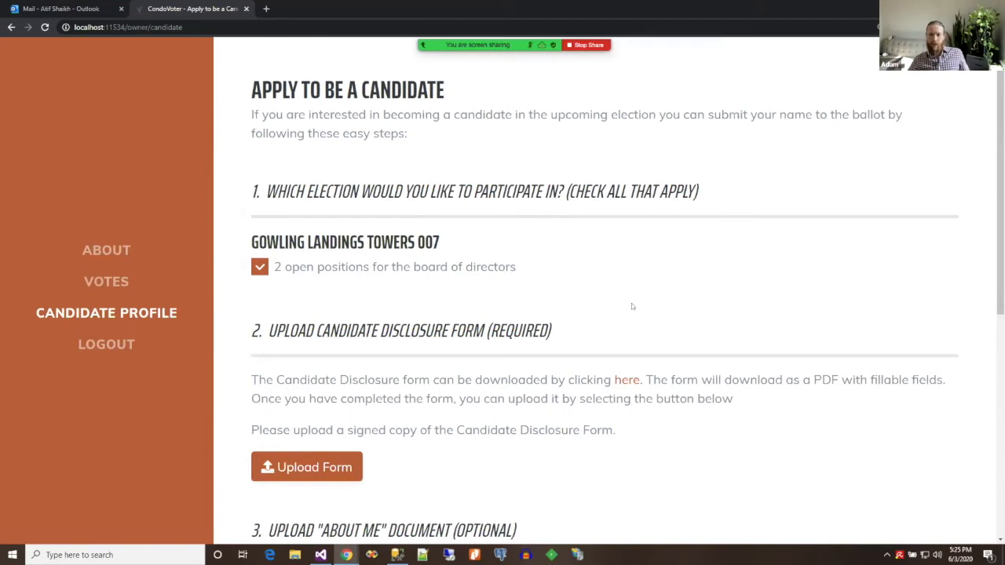
Step: Download the blank Candidate Disclosure Form and open the PDF
scroll(632, 306, "down", 2)
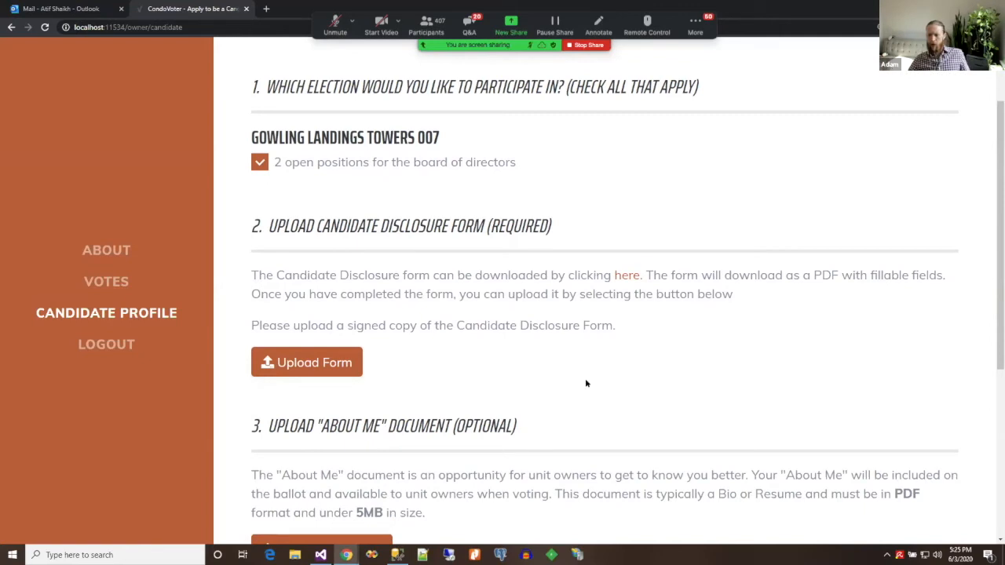
scroll(584, 383, "down", 1)
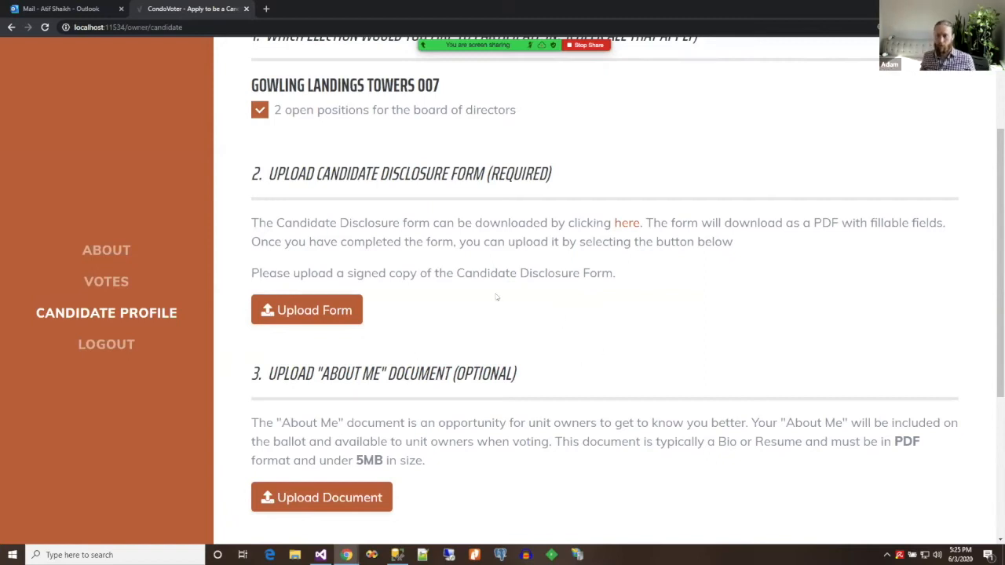
left_click(627, 225)
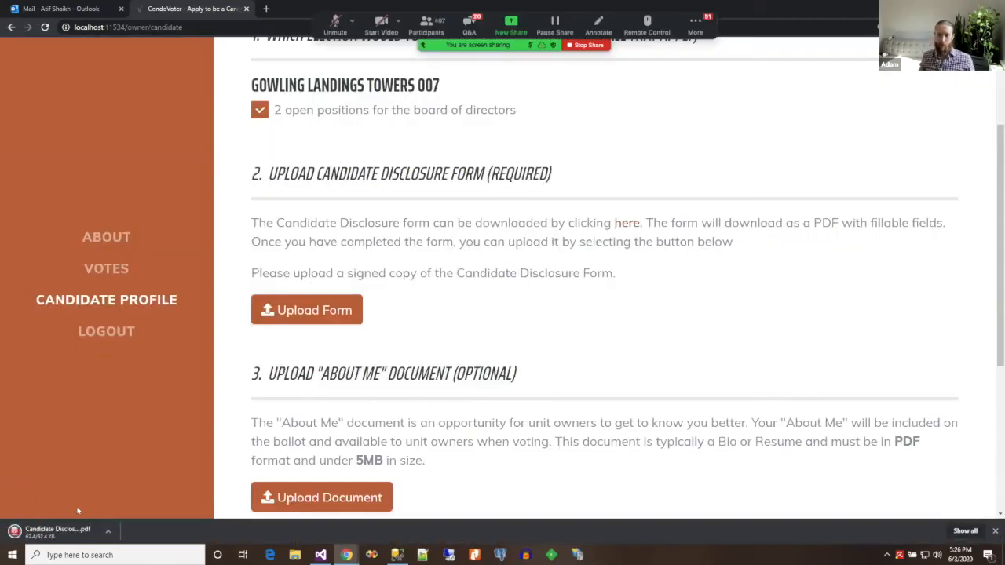
left_click(53, 532)
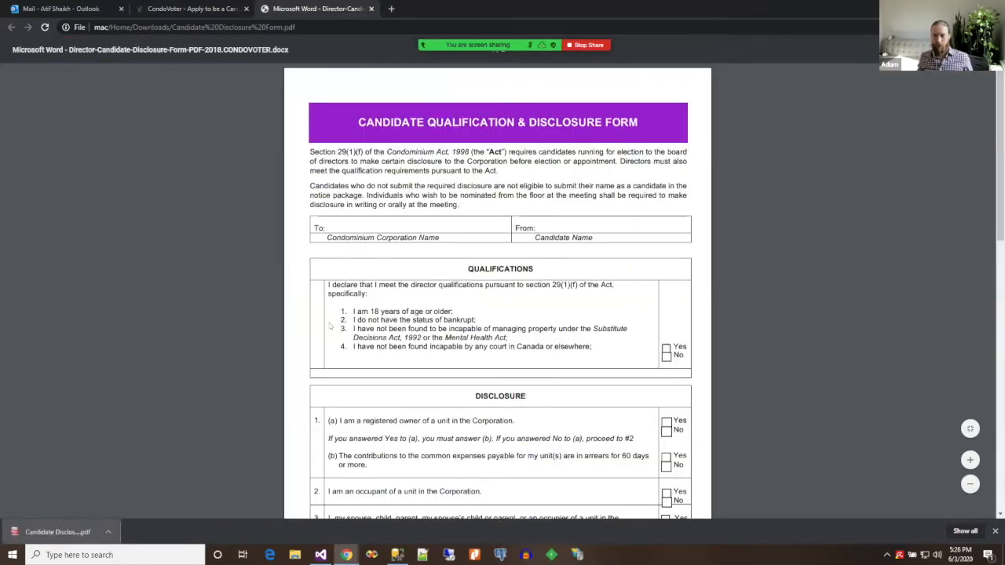
Step: Examine the disclosure form's qualifications, disclosure questions and signature section, and close the PDF
scroll(541, 346, "down", 2)
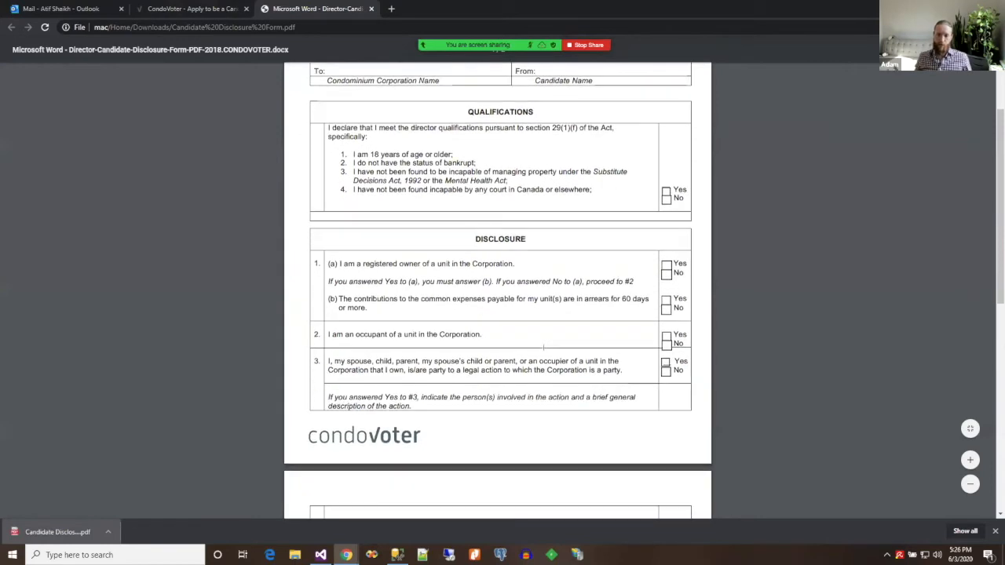
scroll(543, 347, "down", 3)
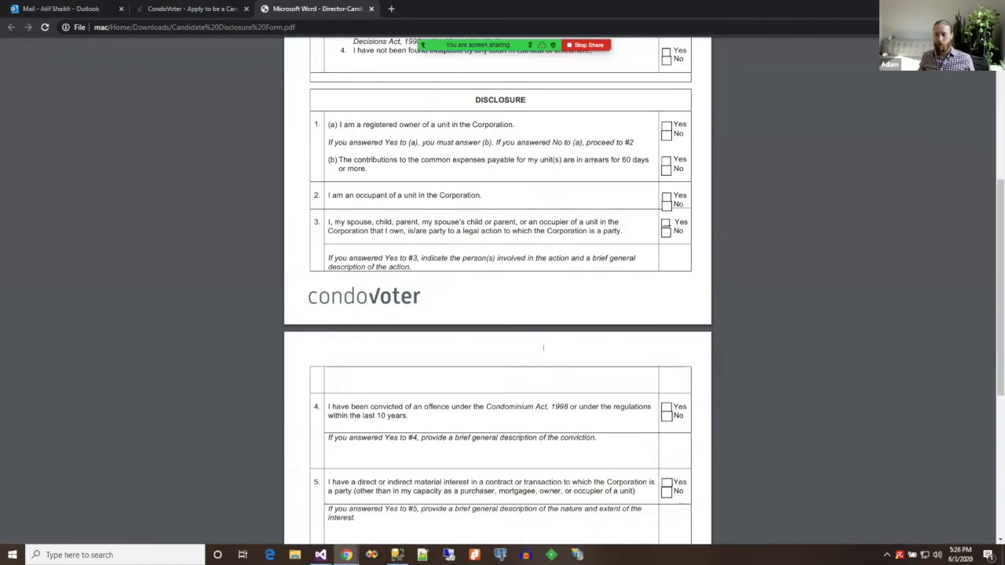
scroll(543, 346, "down", 3)
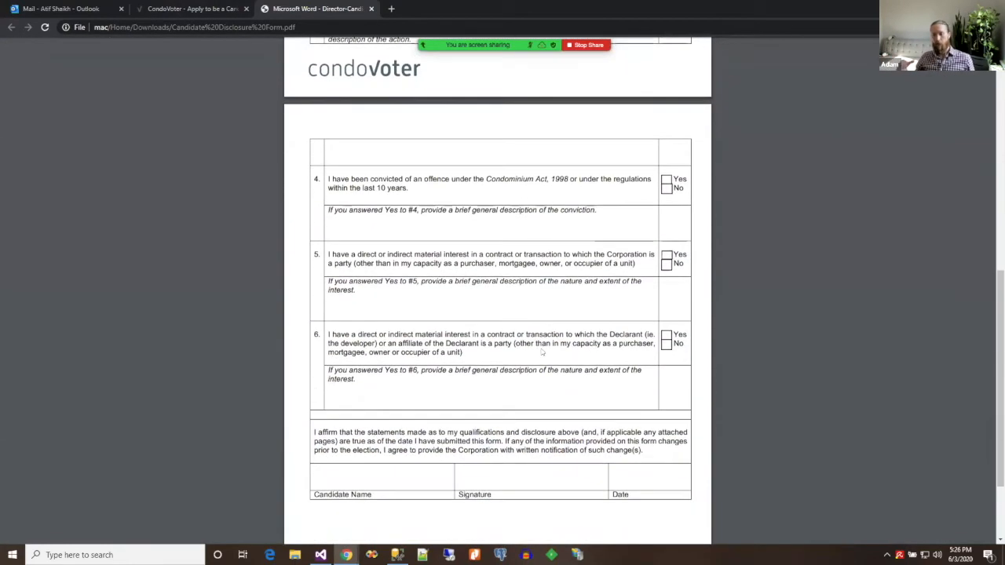
scroll(540, 352, "down", 1)
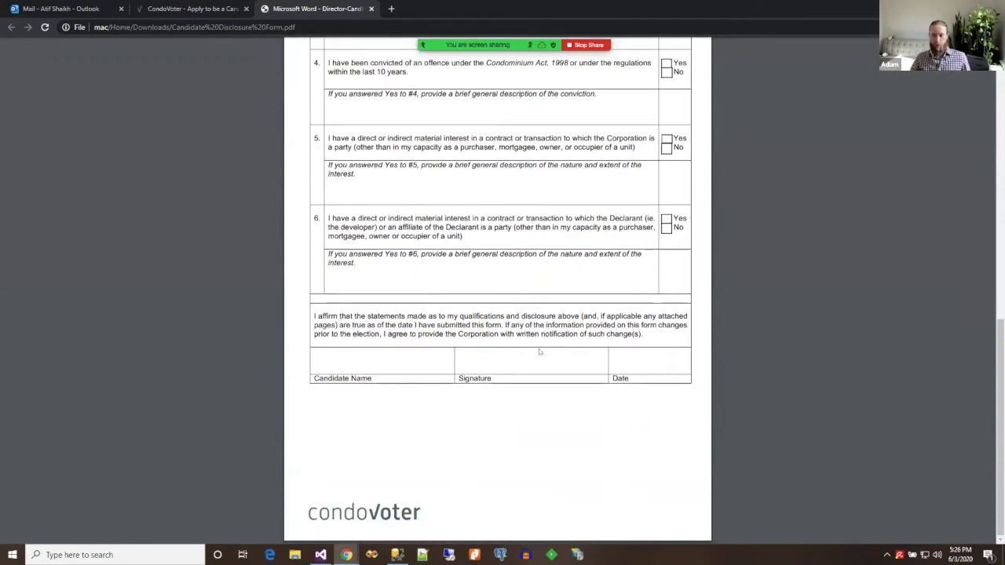
scroll(540, 352, "up", 1)
scroll(540, 352, "up", 3)
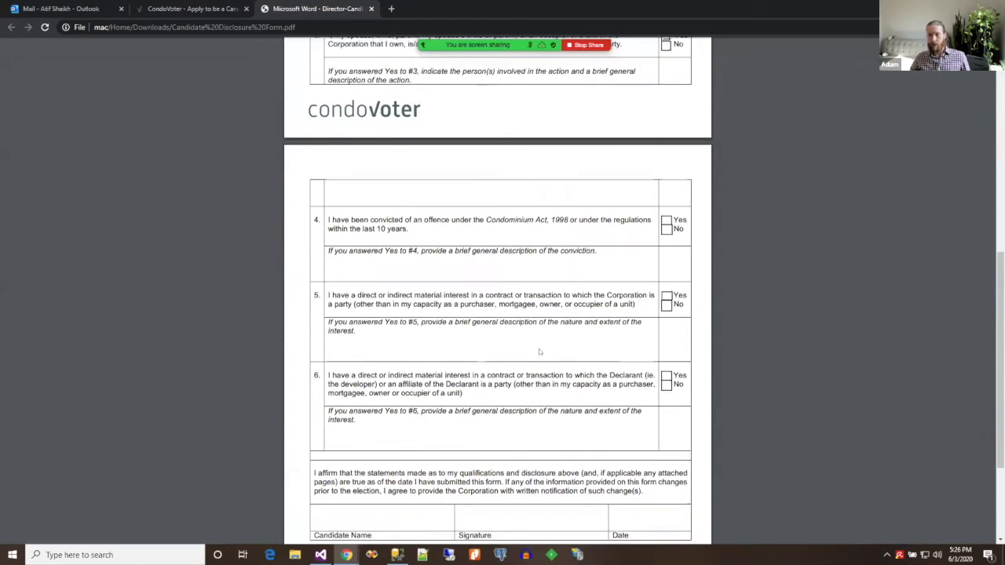
scroll(540, 353, "up", 3)
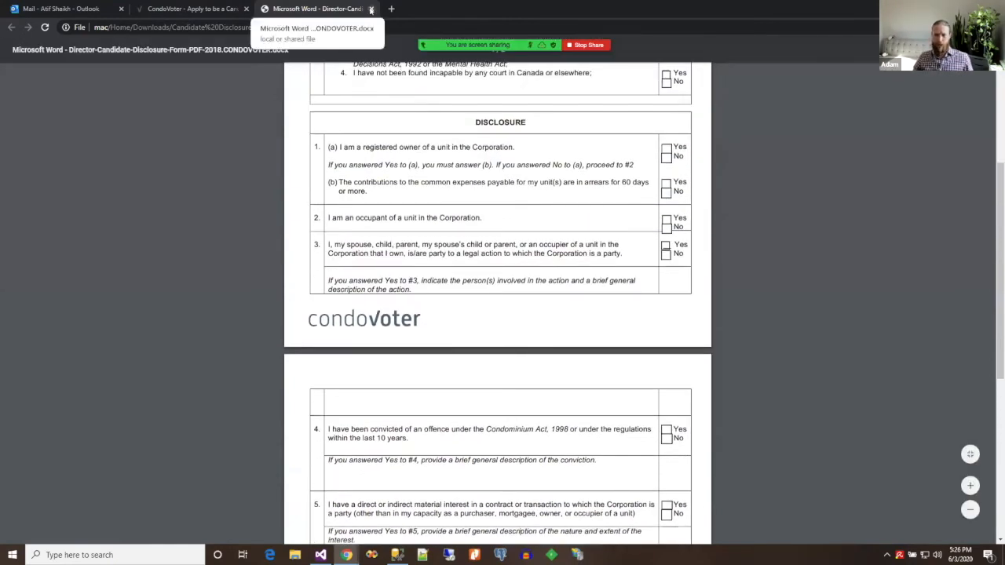
left_click(371, 9)
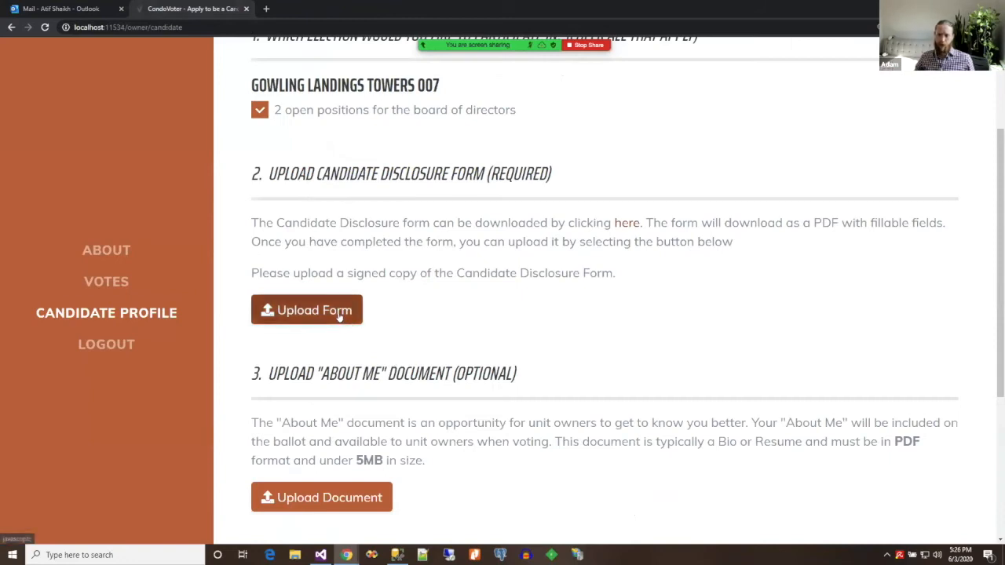
Step: Upload the candidate's own Disclosure Form PDF from the Downloads folder as the required disclosure form
left_click(339, 315)
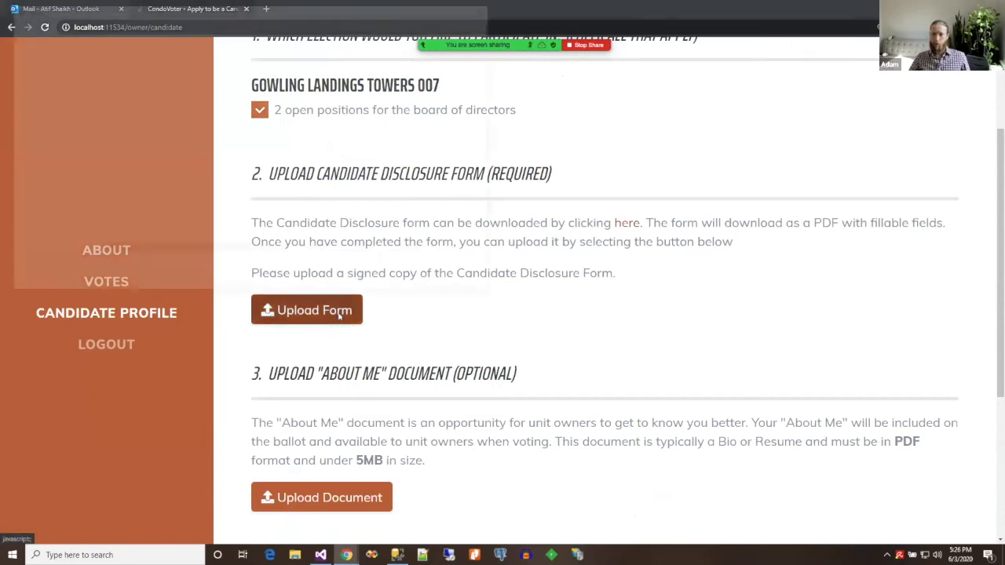
left_click(172, 131)
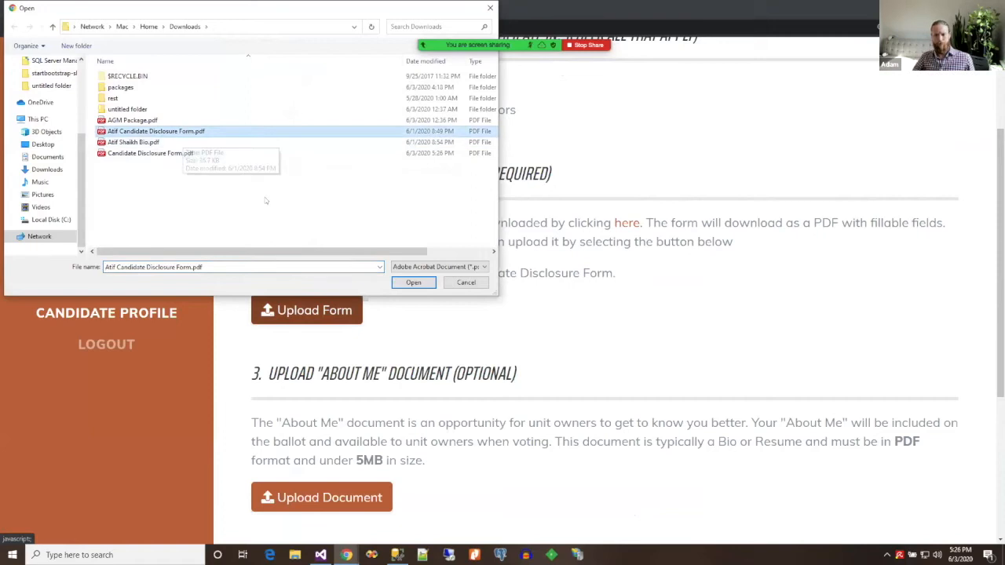
left_click(401, 282)
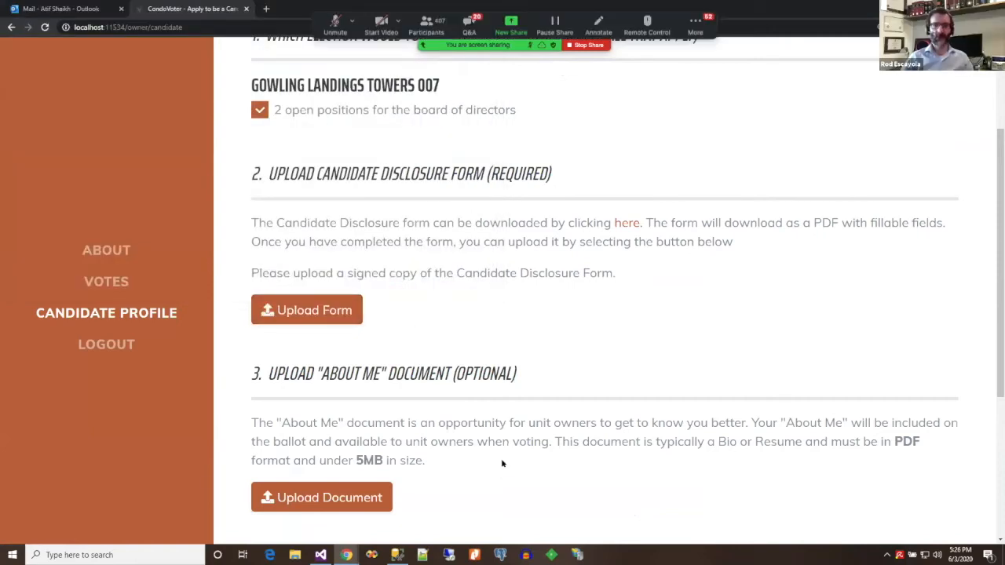
Step: Upload the candidate's Bio PDF from the Downloads folder as the optional "About Me" document
scroll(500, 460, "down", 1)
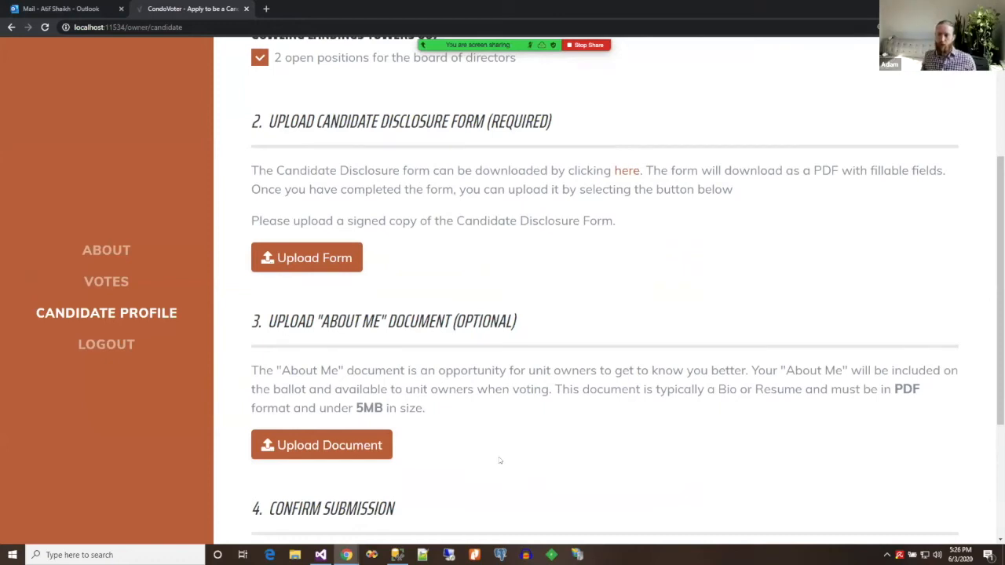
scroll(500, 460, "down", 1)
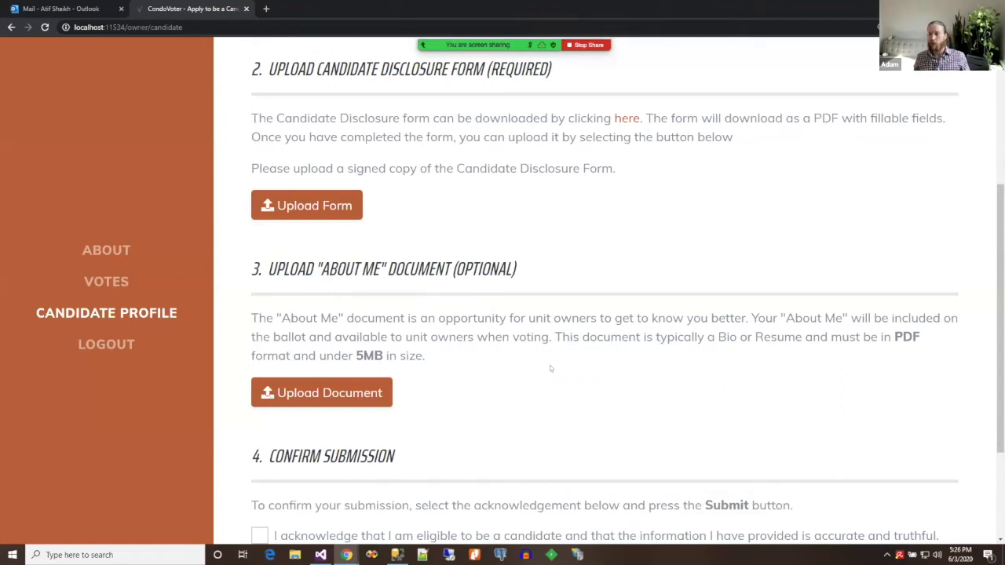
scroll(550, 368, "down", 1)
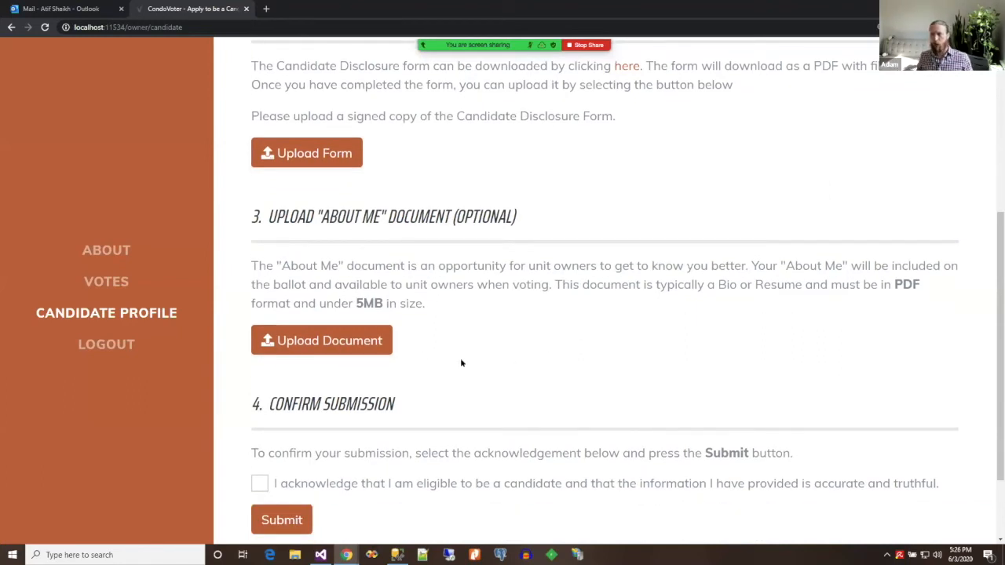
left_click(340, 331)
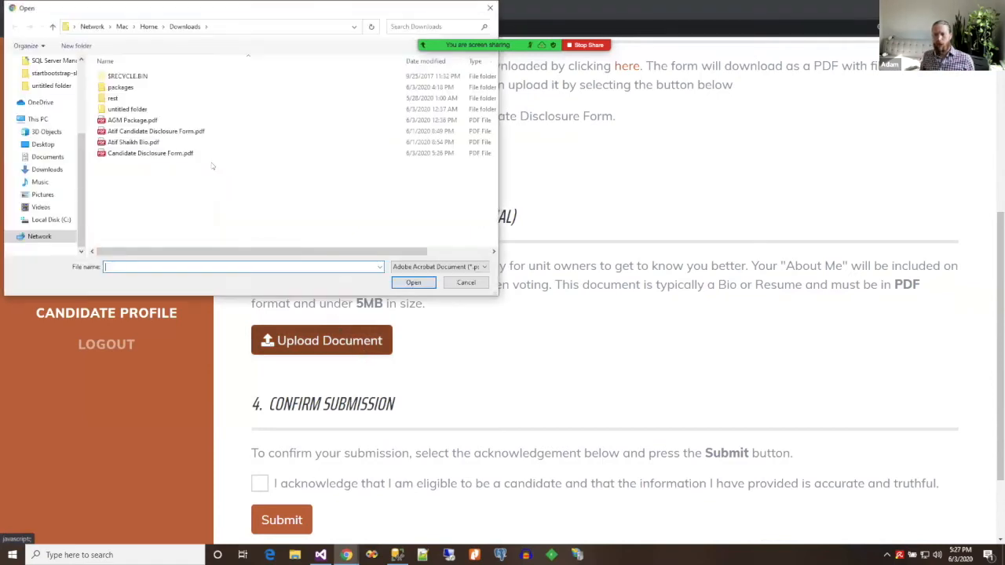
left_click(369, 142)
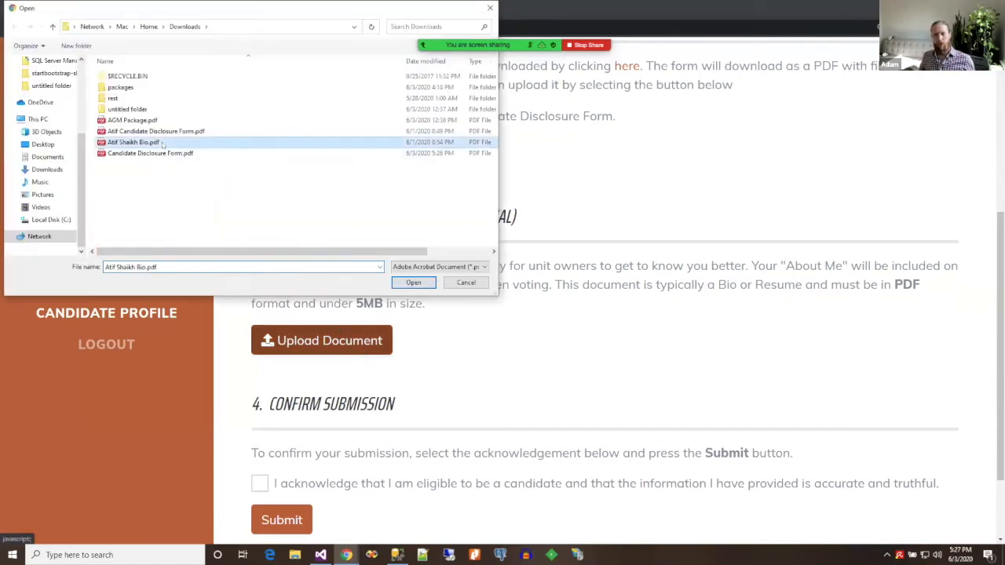
left_click(413, 283)
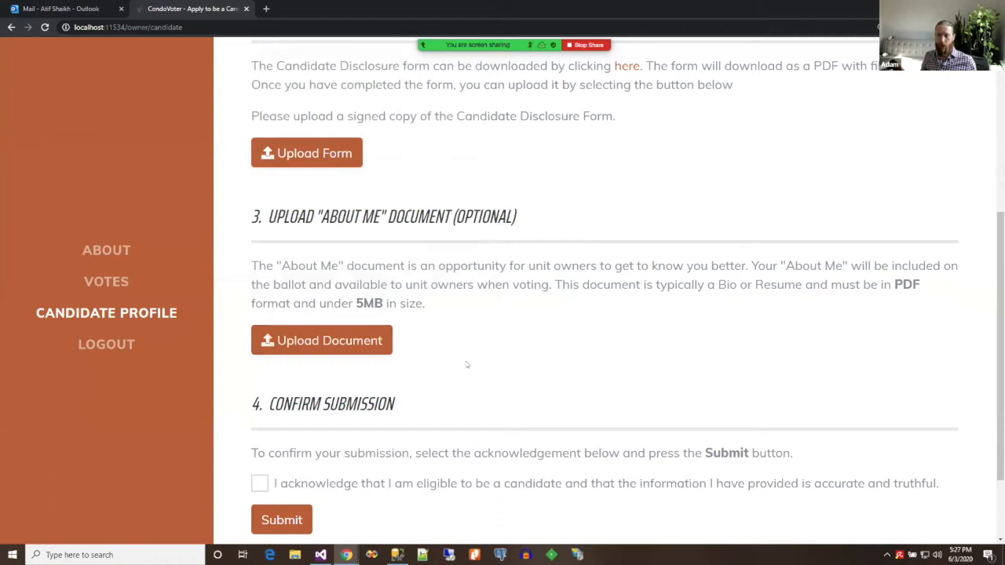
Step: Acknowledge eligibility and the accuracy of the information, and submit the board candidate application
scroll(466, 364, "down", 2)
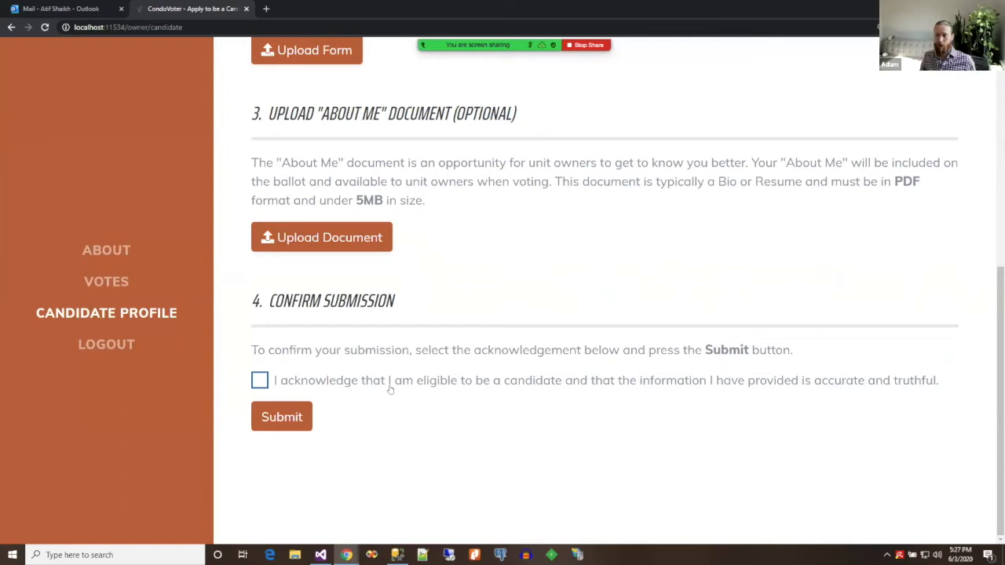
left_click(389, 389)
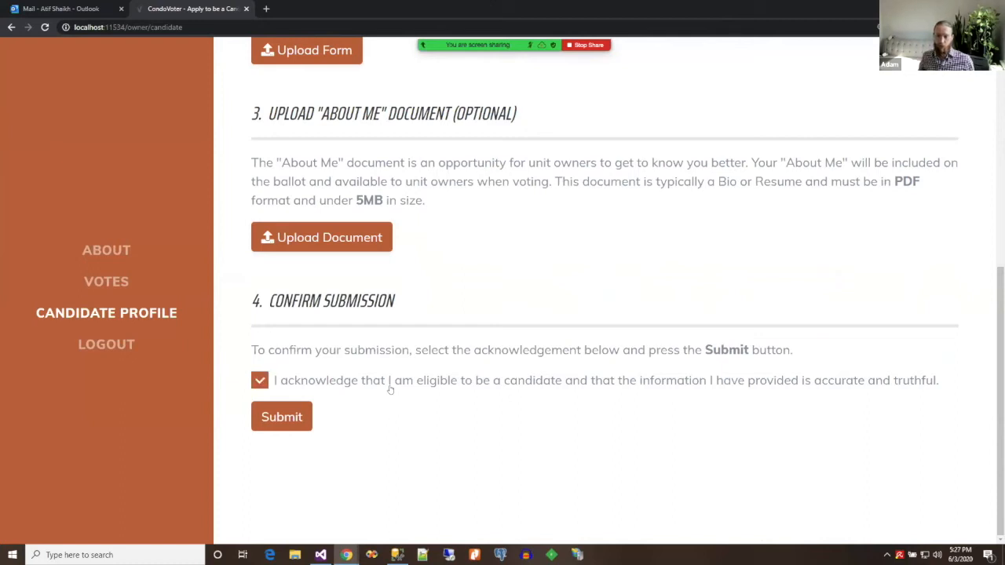
left_click(267, 426)
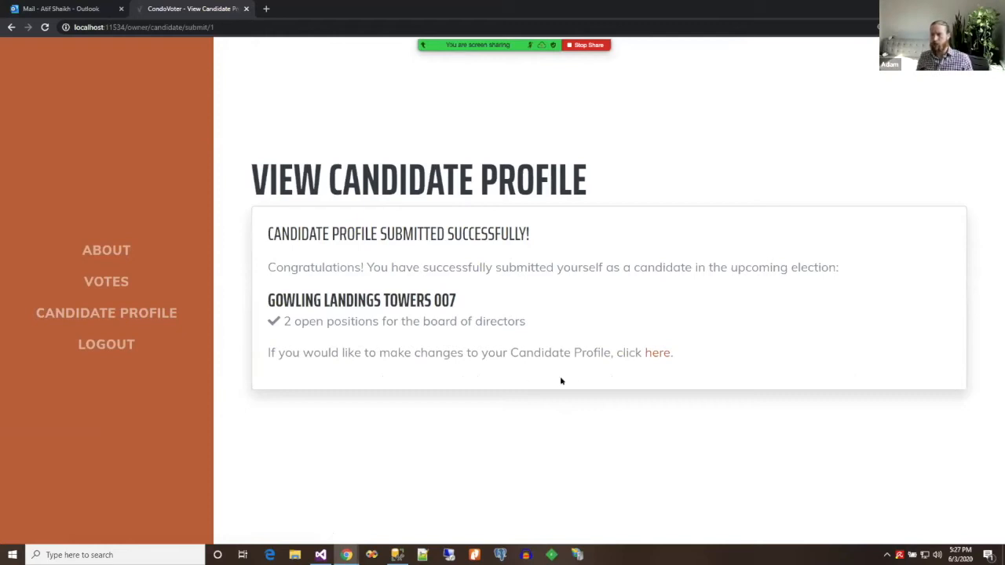
Step: Reopen the submitted candidate profile for changes and upload the candidate's Bio PDF from the Downloads folder as the "About Me" document
left_click(658, 355)
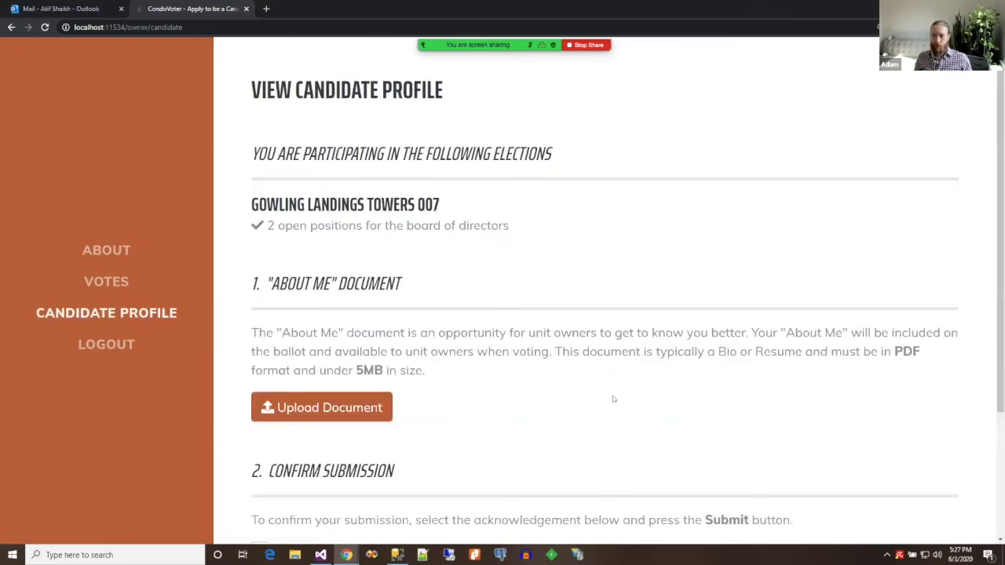
scroll(500, 401, "down", 1)
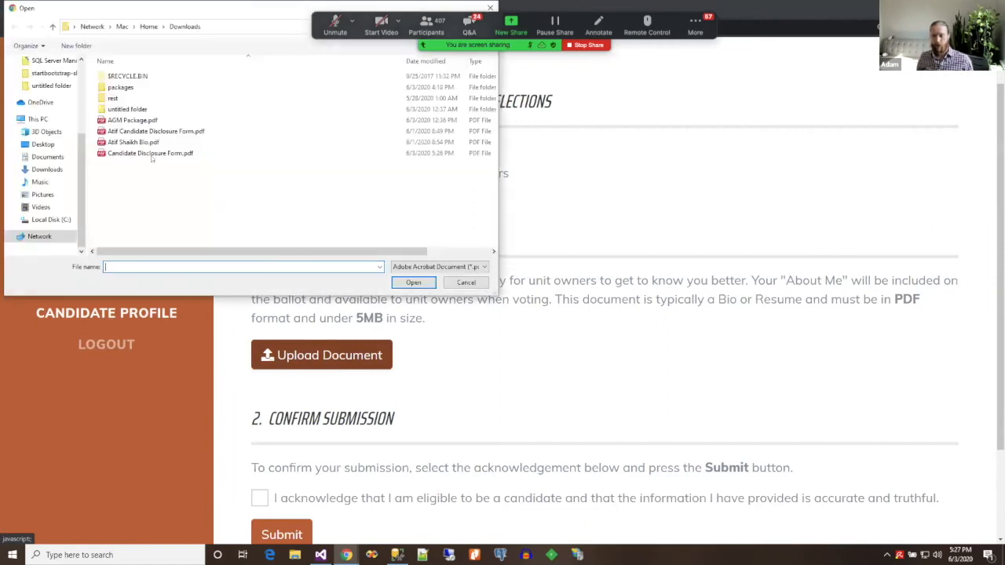
left_click(137, 142)
left_click(414, 283)
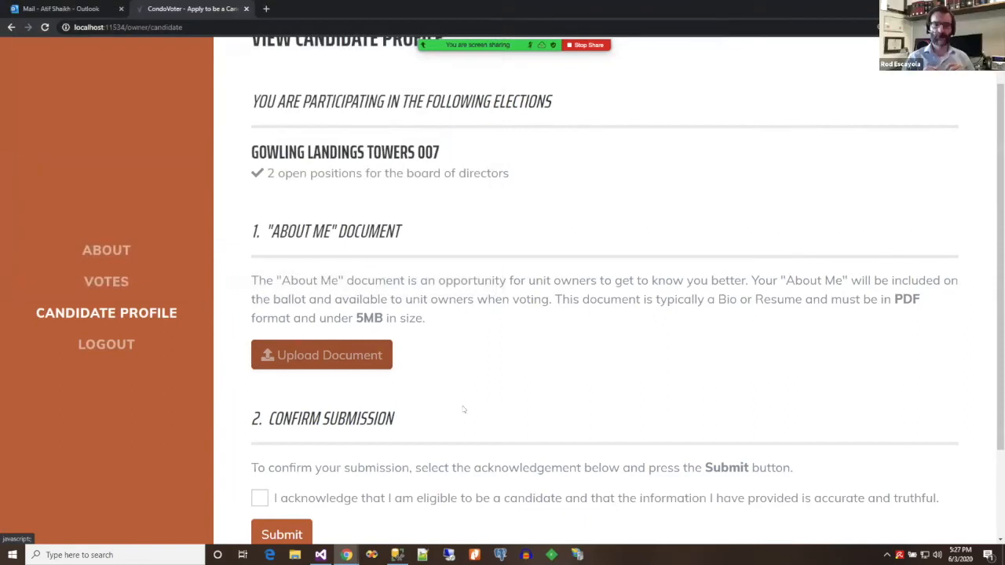
Step: Acknowledge eligibility and truthfulness again and submit the updated candidate profile
scroll(463, 411, "down", 1)
left_click(366, 449)
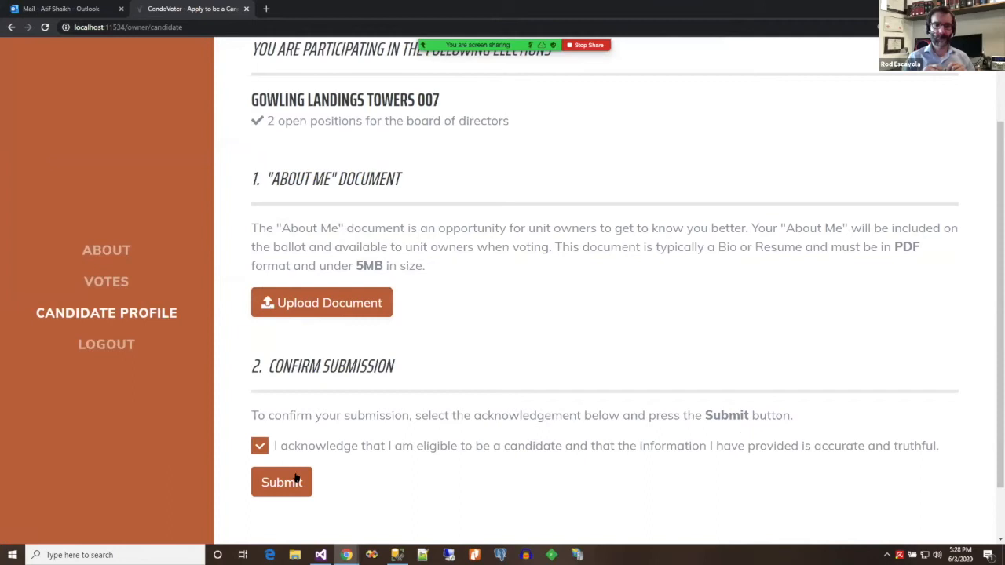
left_click(291, 481)
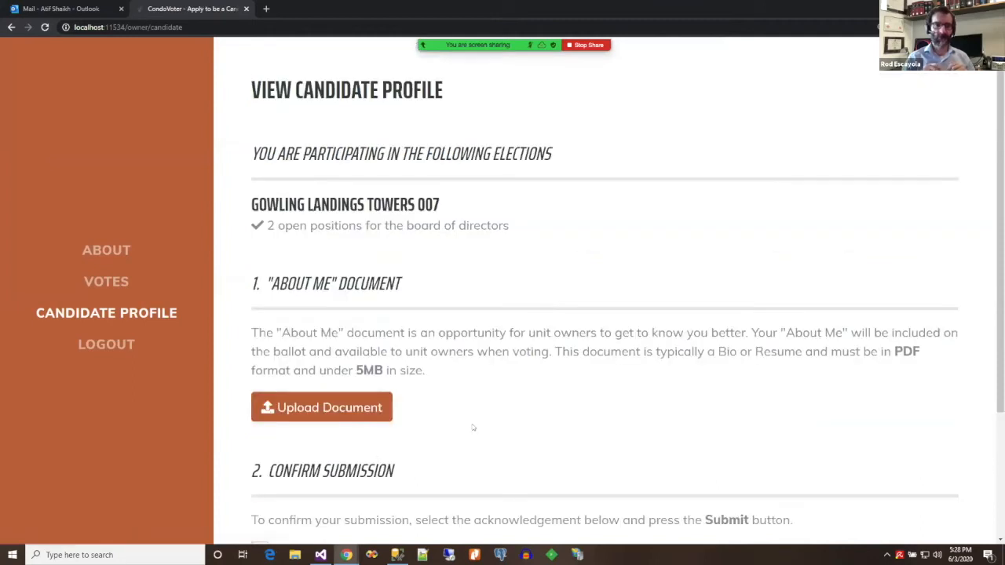
scroll(473, 428, "down", 2)
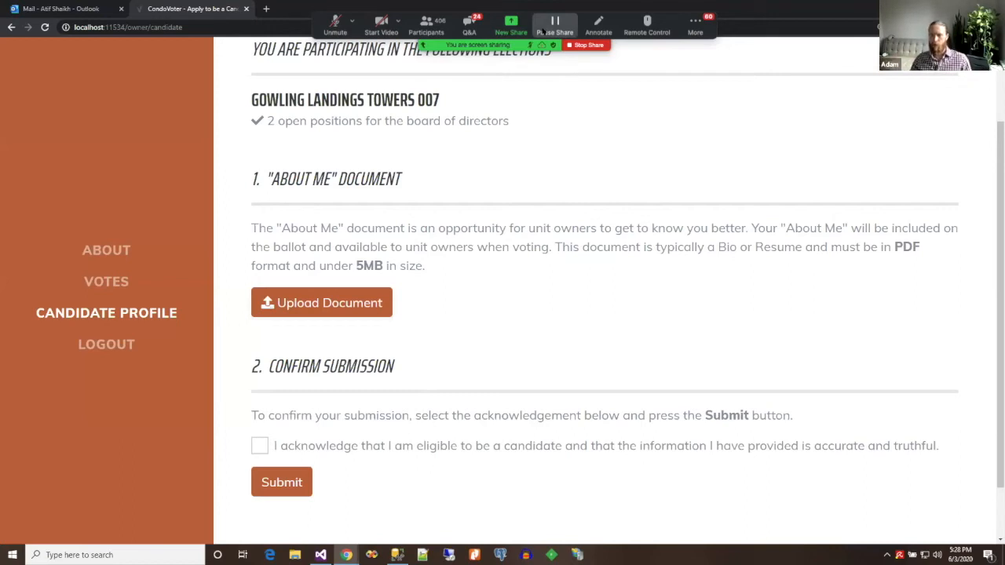
Step: Switch to Outlook, follow the login link in the Notice of Meeting email, and bring up the candidate list on the unit's ballot
key("ctrl+Tab")
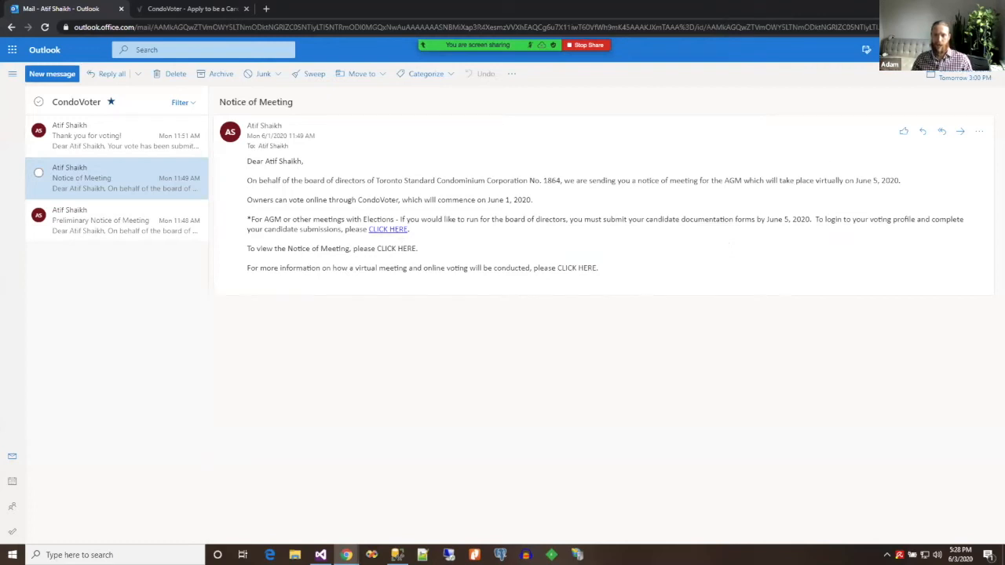
left_click(397, 231)
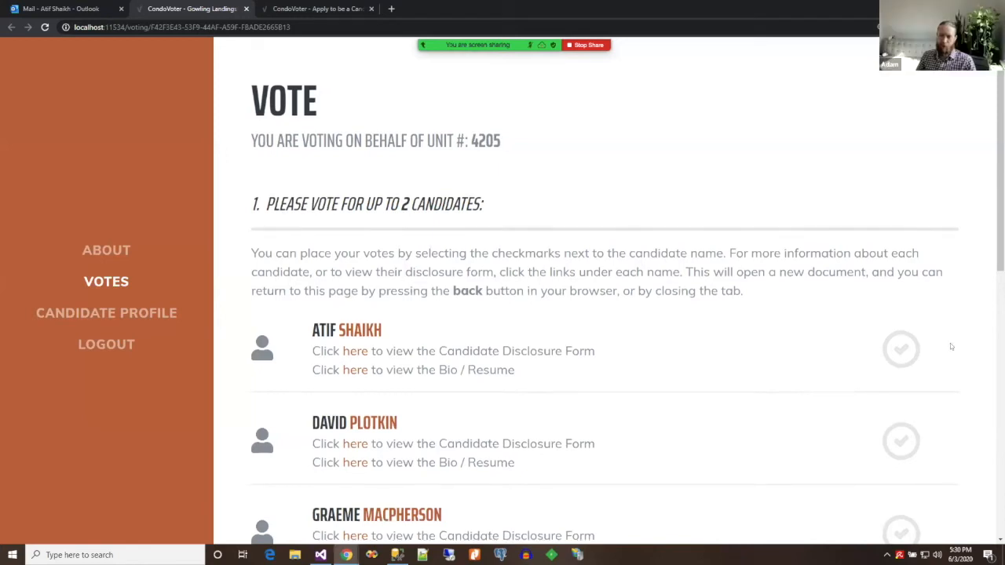
scroll(950, 345, "down", 1)
scroll(950, 347, "down", 1)
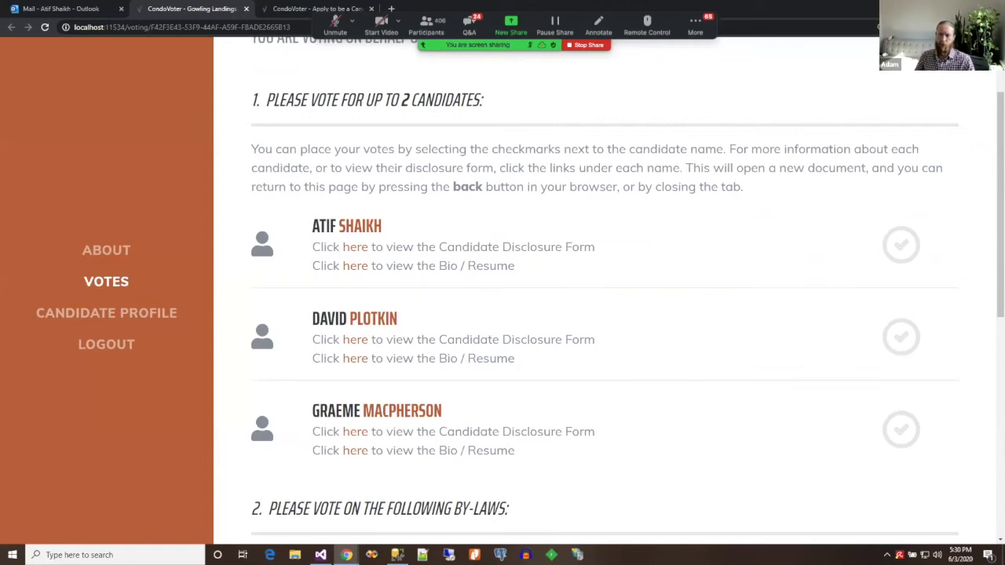
Step: View the second listed candidate's disclosure form and bio, closing each document to return to the ballot
left_click(358, 342)
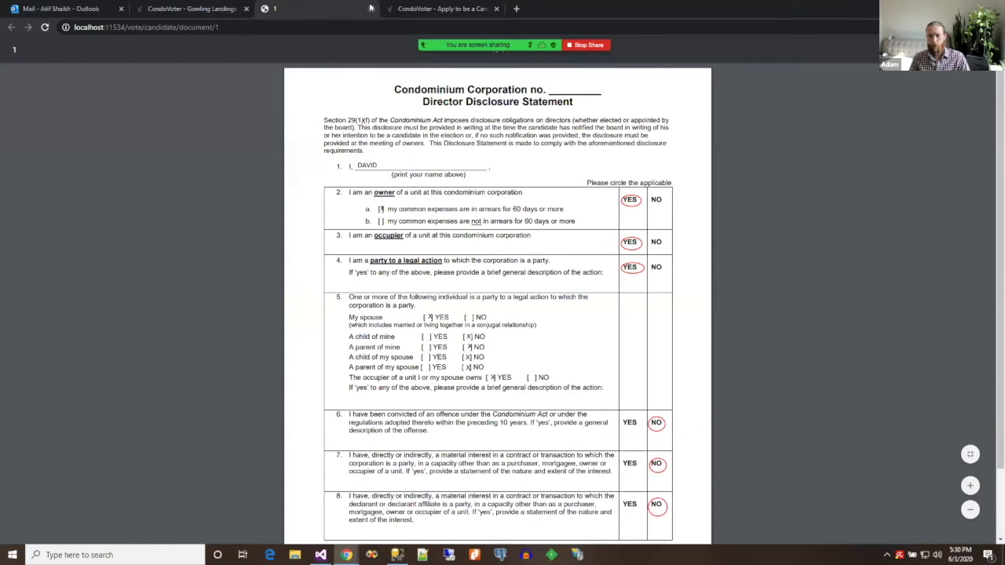
left_click(370, 8)
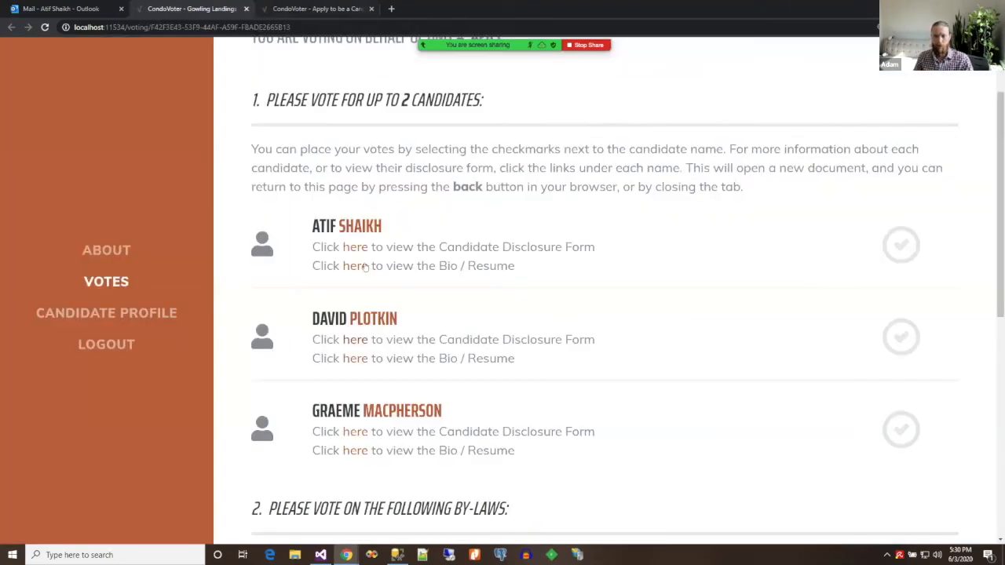
left_click(361, 357)
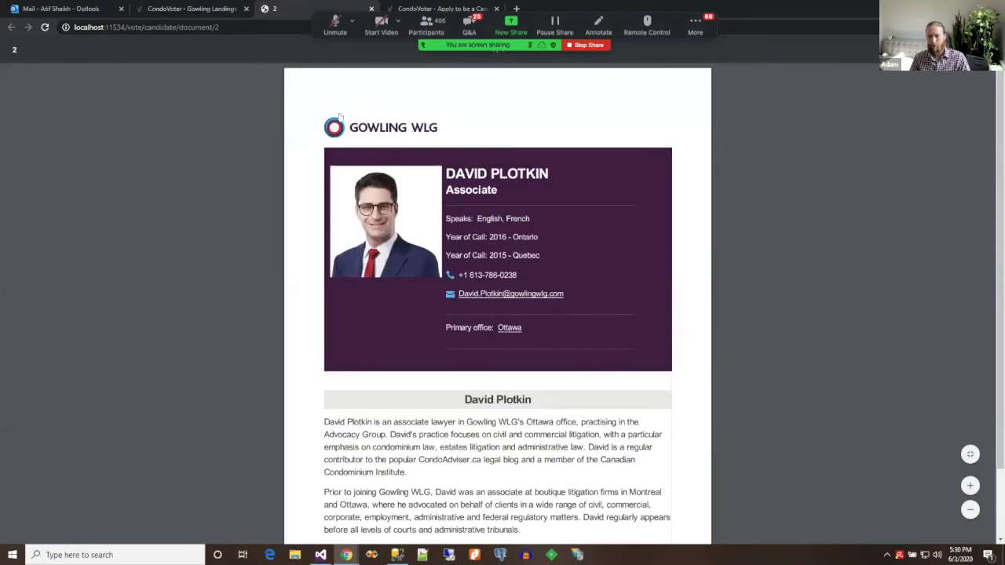
left_click(369, 8)
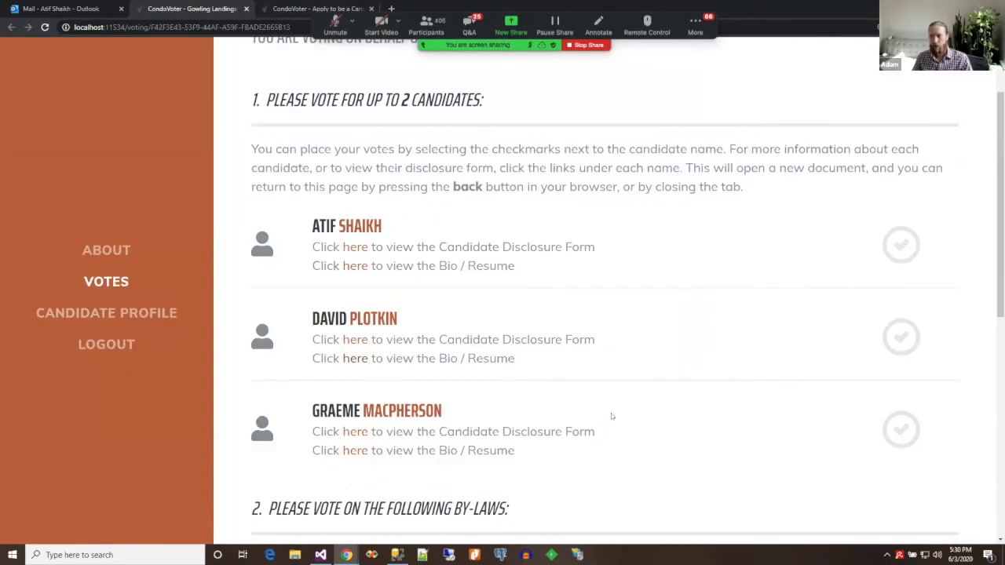
Step: Select the first listed candidate as a board vote on the ballot
left_click(896, 249)
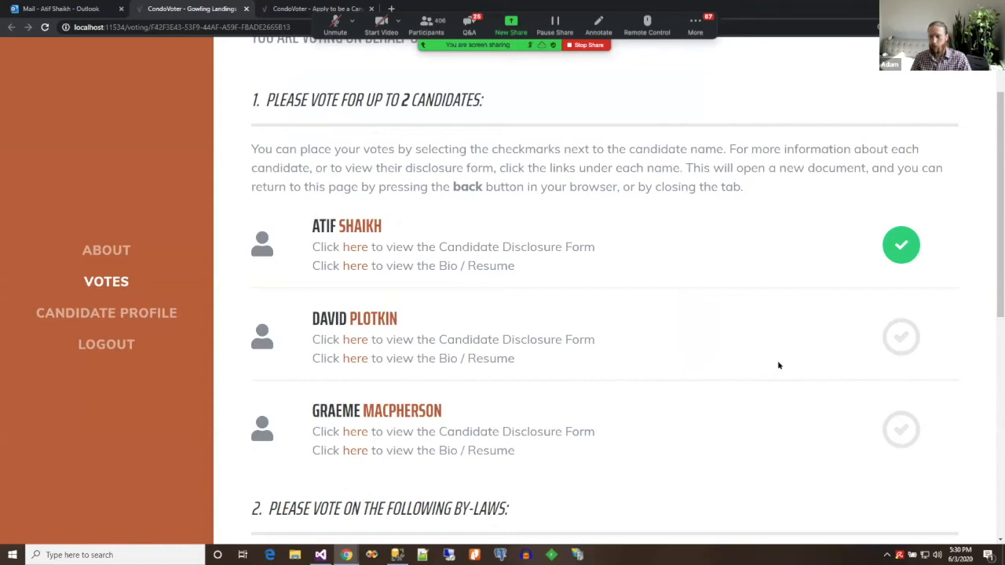
scroll(777, 365, "down", 1)
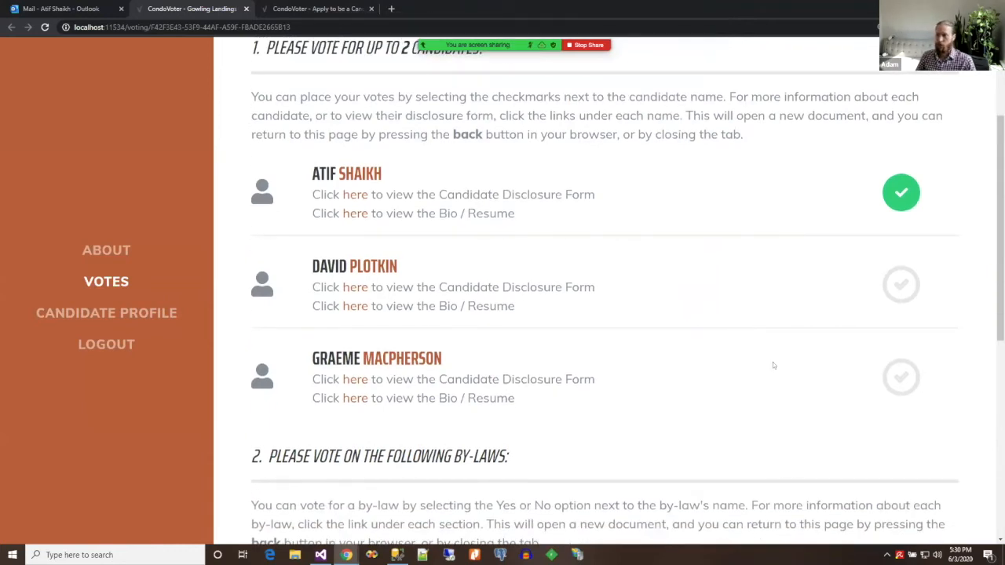
scroll(773, 365, "down", 1)
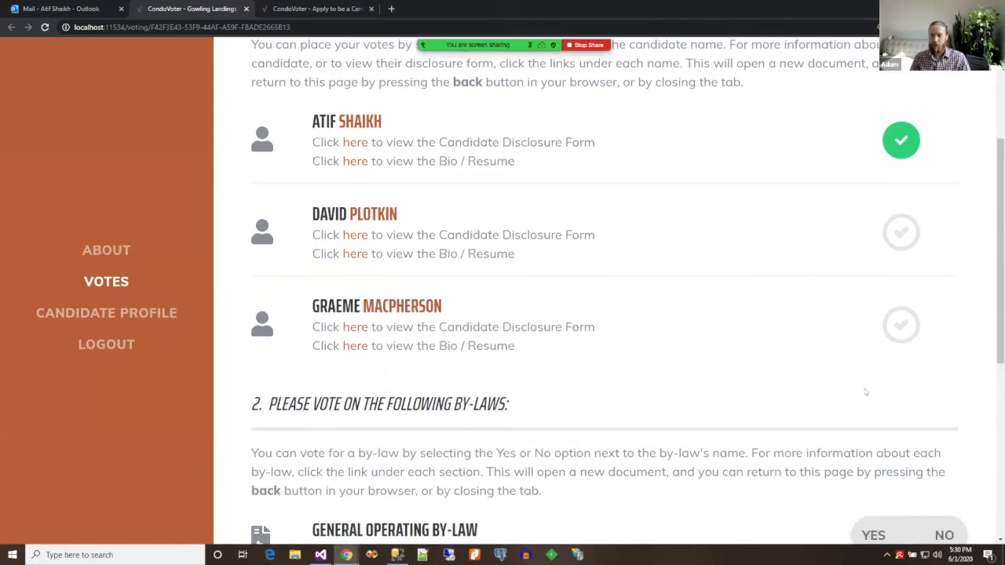
Step: Open the General Operating By-law document from the by-laws section, skim its contents and first articles, and close it
scroll(862, 387, "down", 2)
scroll(823, 389, "down", 3)
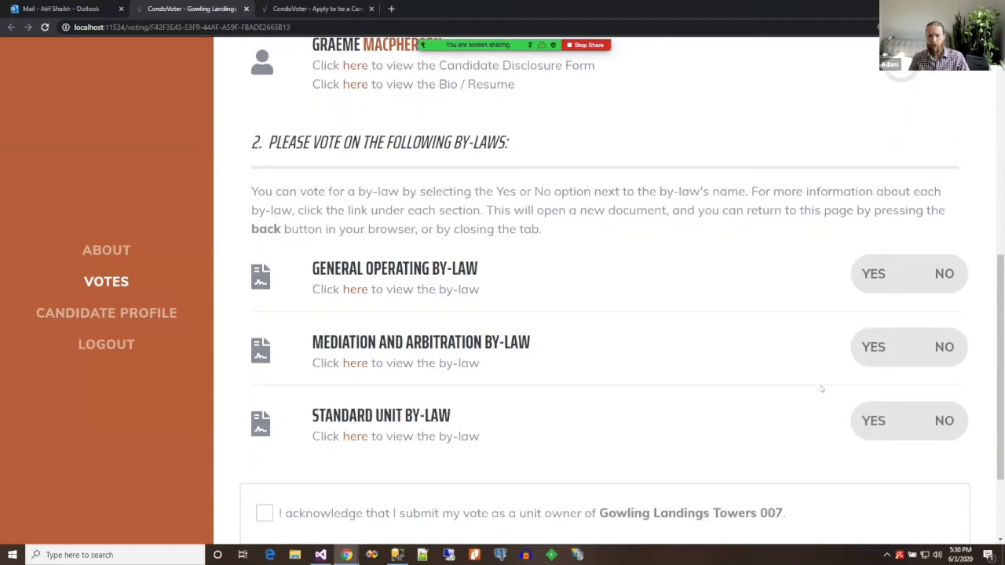
scroll(822, 389, "down", 1)
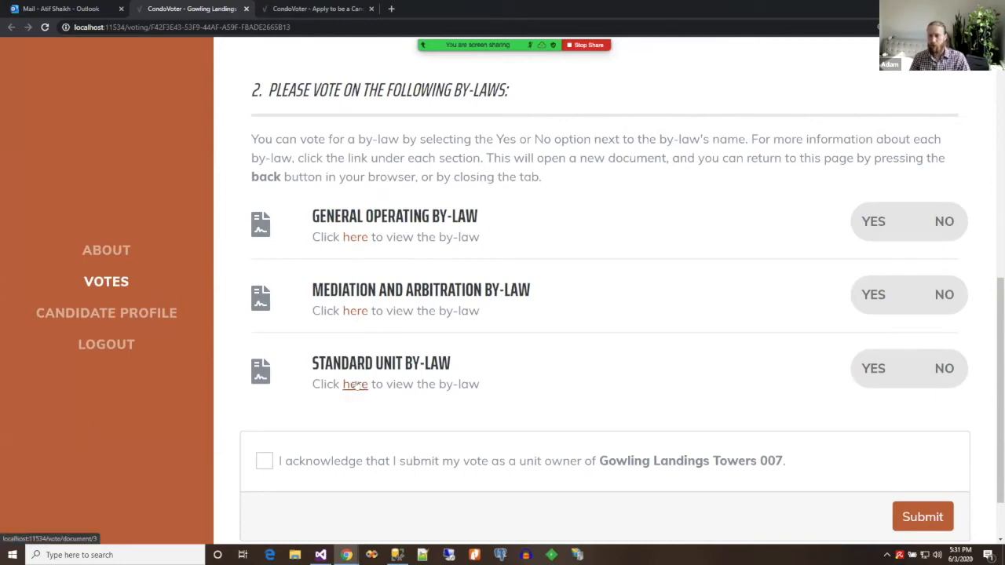
left_click(357, 238)
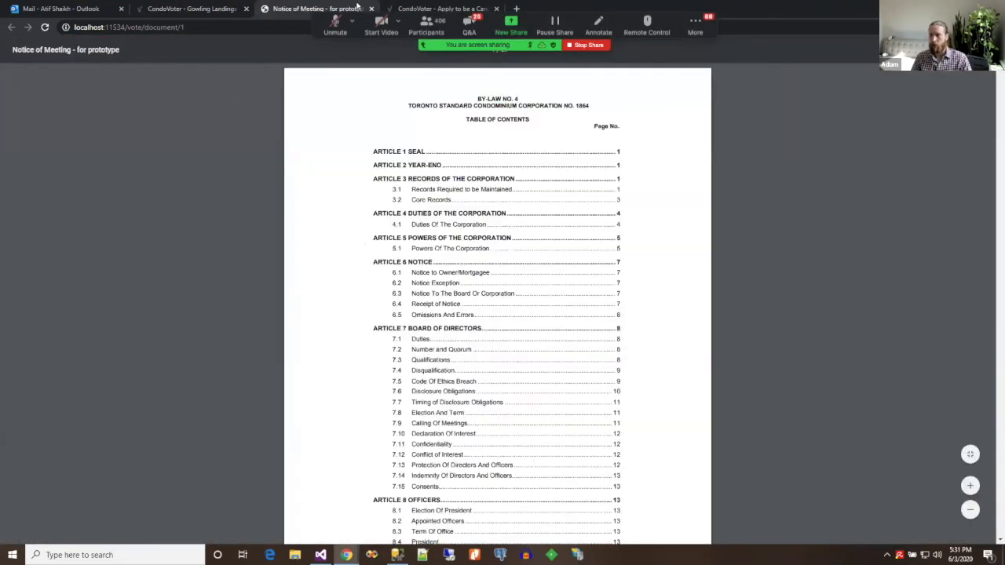
scroll(497, 314, "down", 1)
scroll(498, 304, "down", 20)
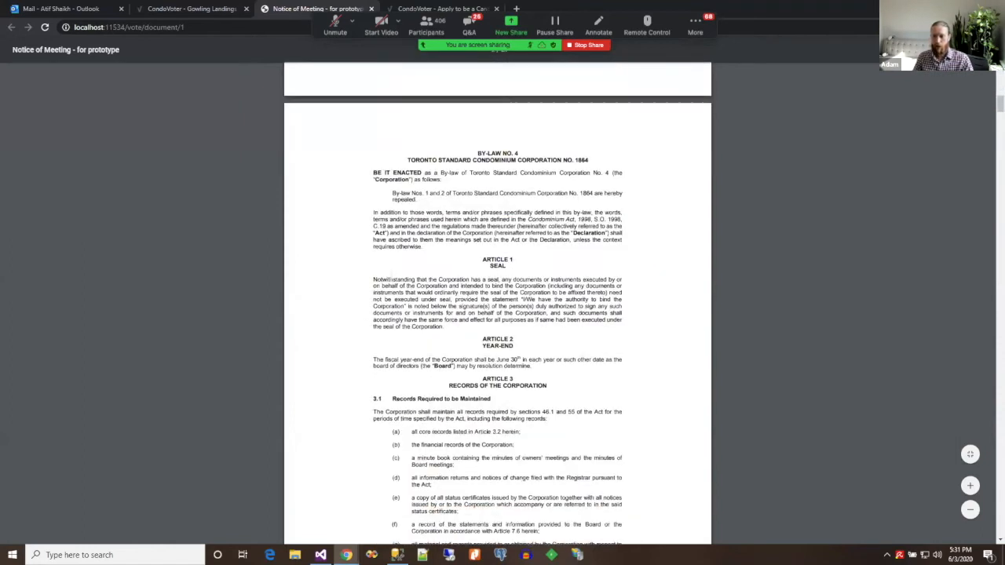
left_click(371, 9)
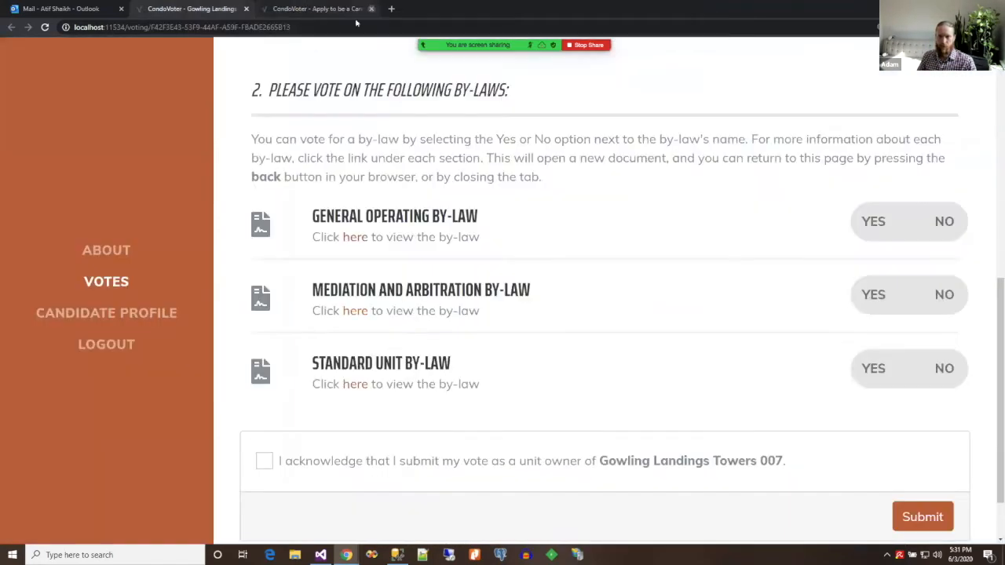
Step: Vote Yes on the General Operating By-law, No on the Mediation and Arbitration By-law, and Yes on the Standard Unit By-law
left_click(877, 225)
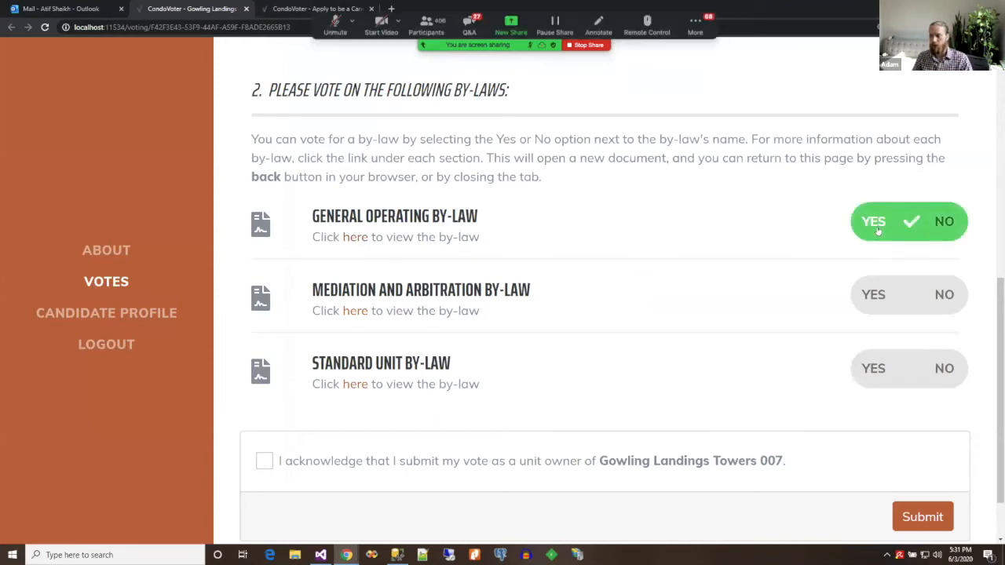
left_click(937, 303)
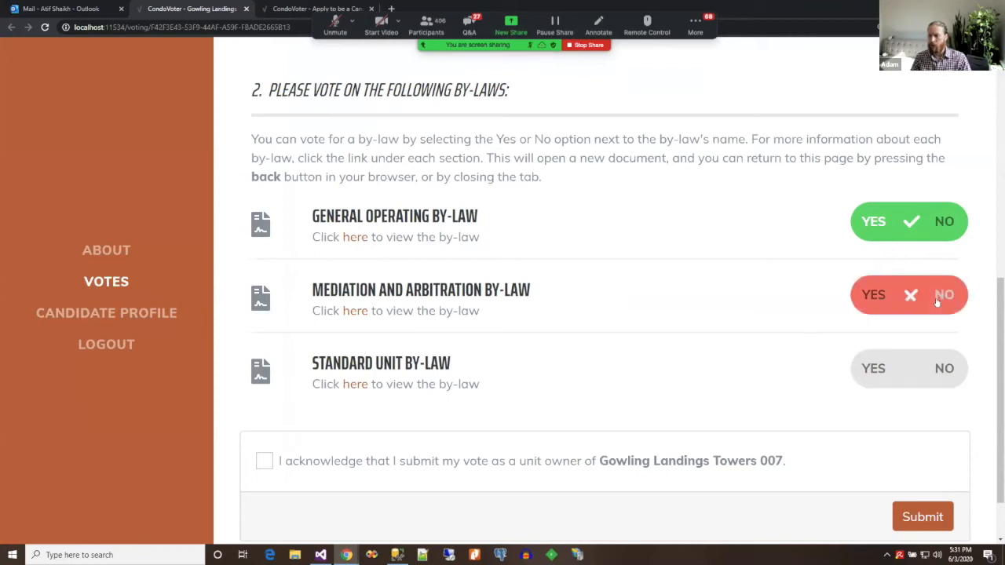
left_click(870, 373)
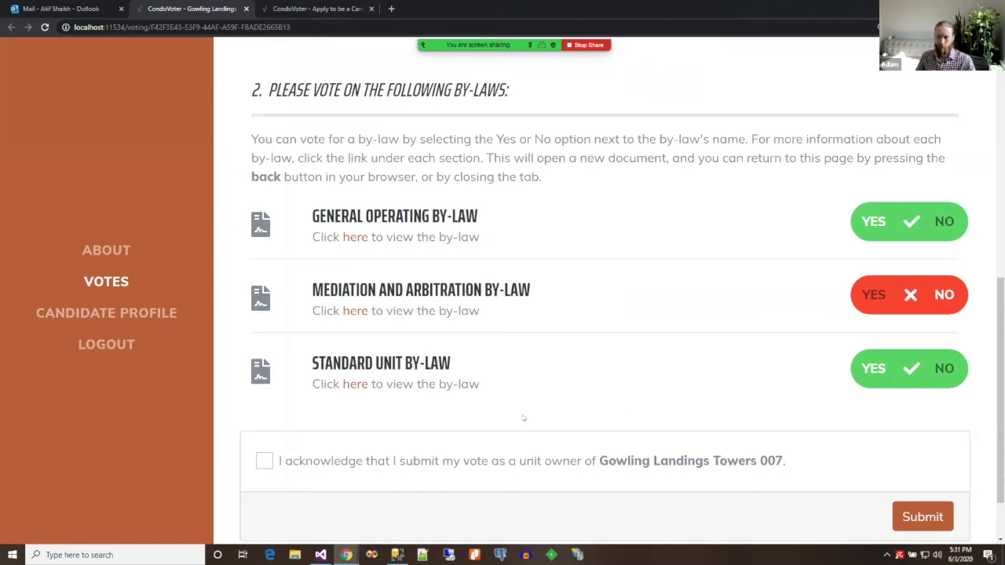
Step: Acknowledge voting as a unit owner of Gowling Landings Towers 007 and submit the ballot
scroll(523, 418, "down", 1)
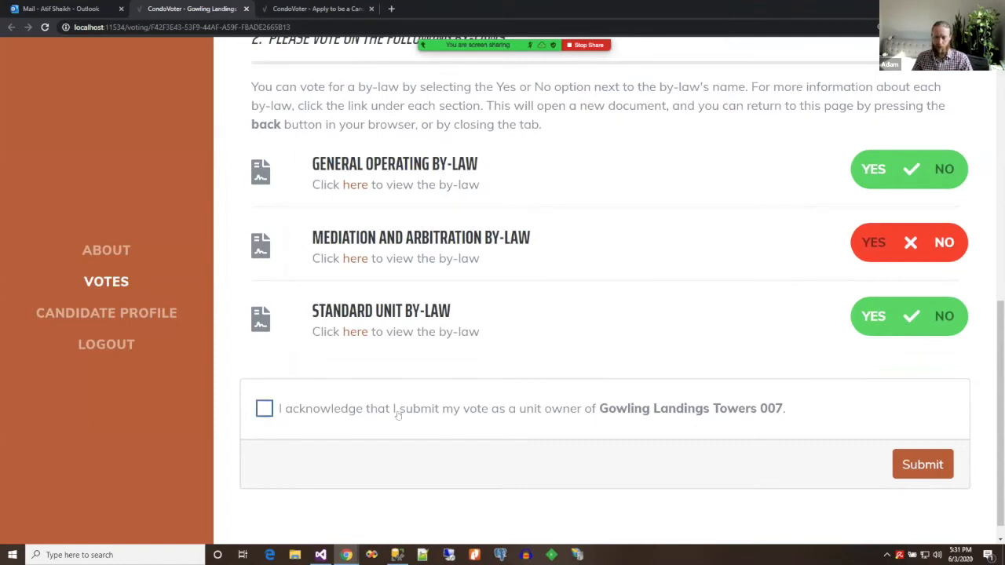
left_click(342, 415)
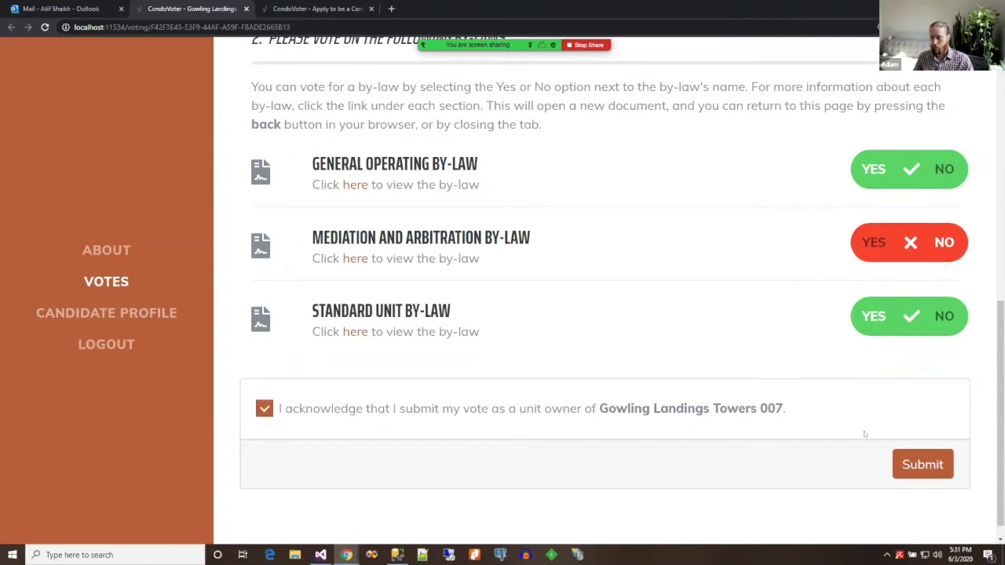
left_click(923, 464)
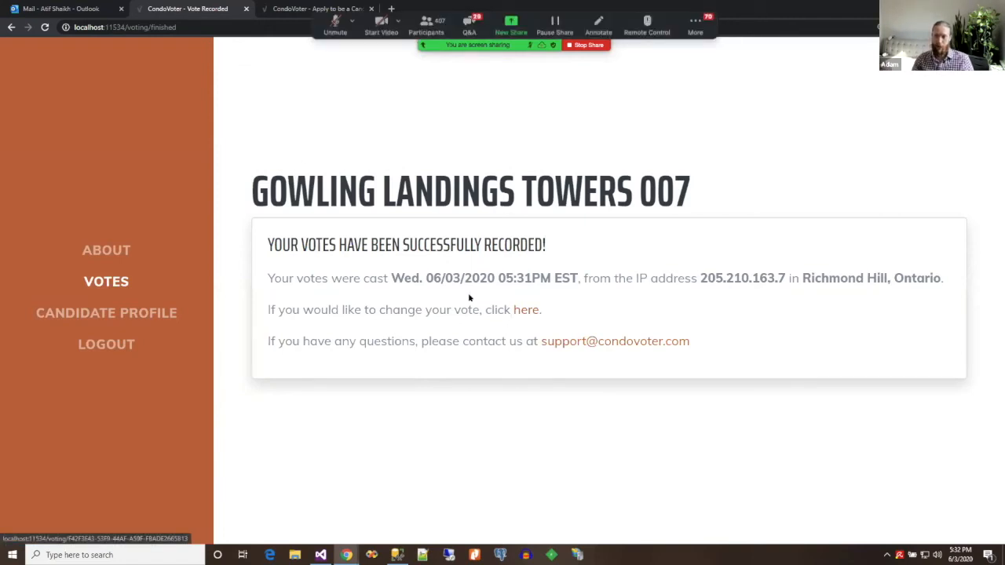
Step: Switch to Outlook and revisit the login link in the Notice of Meeting email
left_click(79, 11)
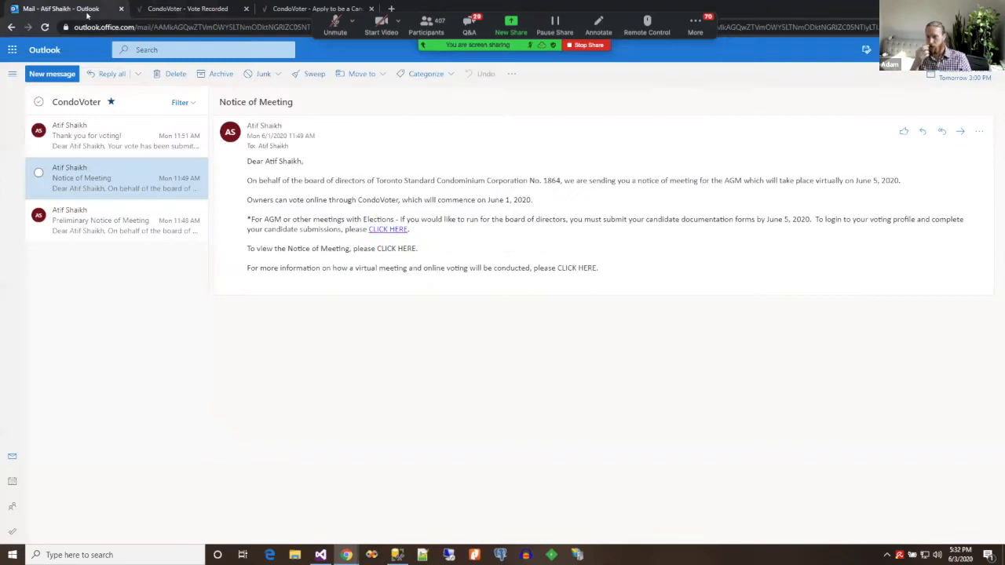
left_click(380, 230)
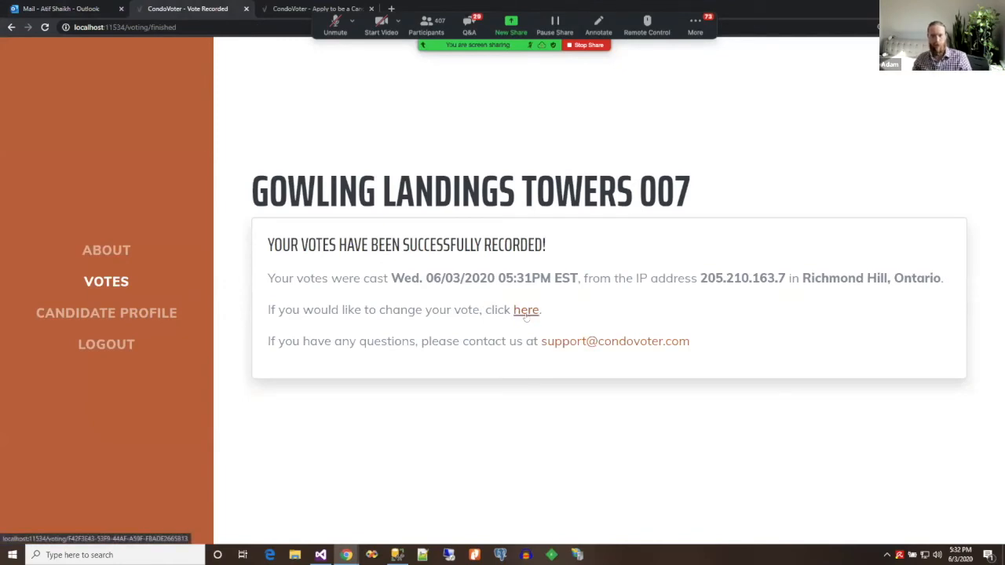
Step: Reopen the recorded ballot and change the Mediation and Arbitration By-law vote to Yes
left_click(526, 311)
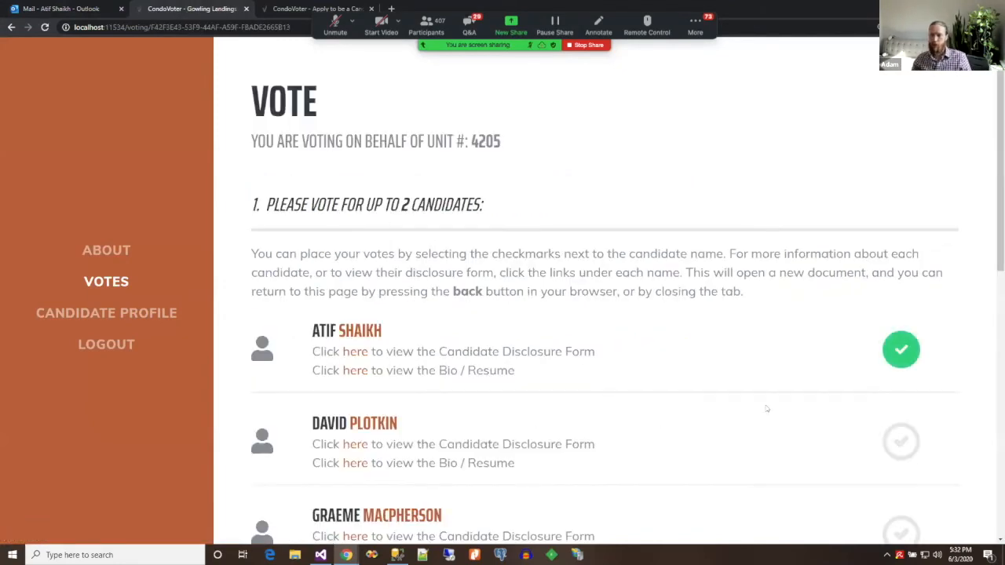
scroll(959, 380, "down", 2)
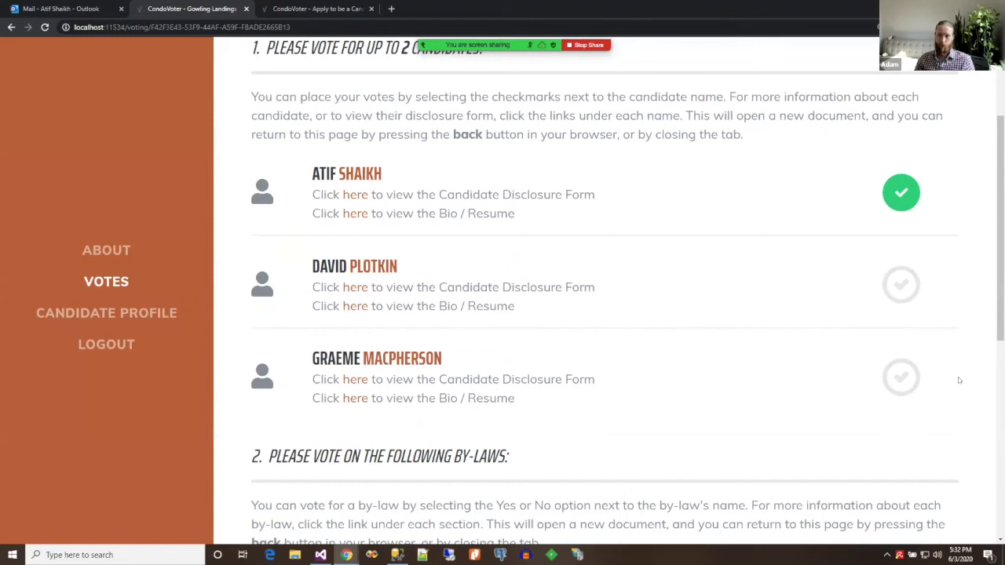
scroll(959, 380, "down", 1)
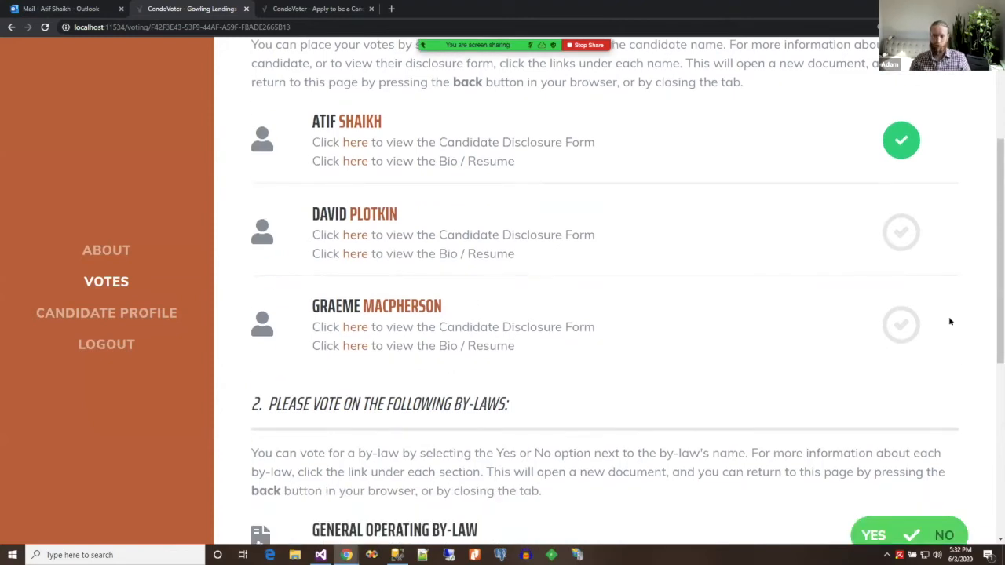
scroll(949, 316, "down", 4)
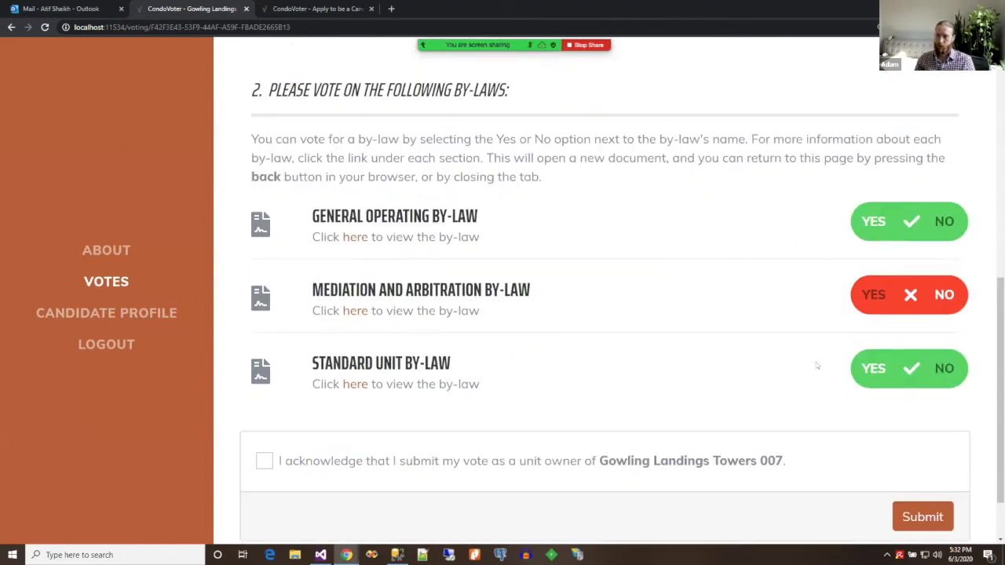
left_click(869, 298)
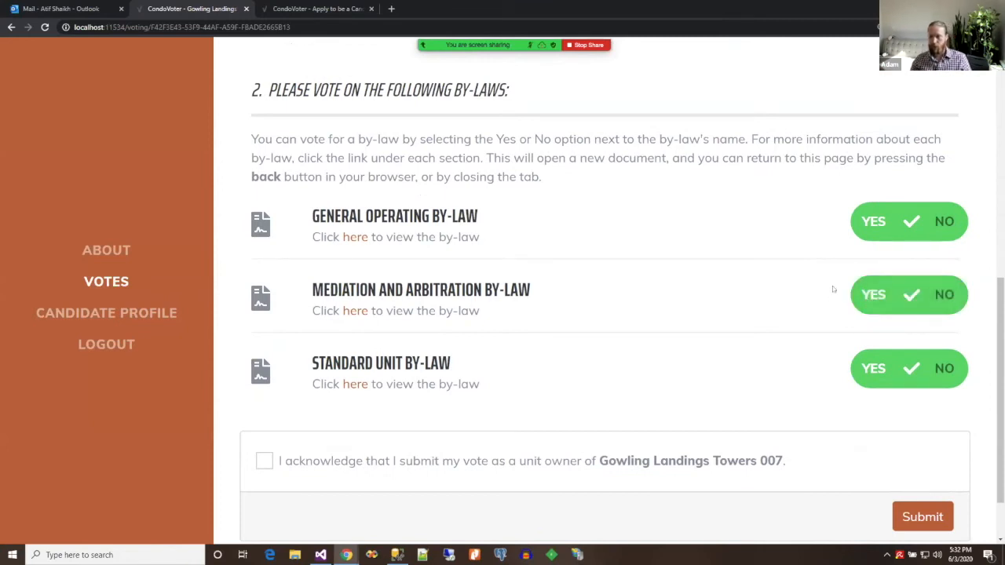
Step: Add a vote for the second listed candidate in the board election section
scroll(833, 283, "up", 1)
scroll(833, 283, "up", 3)
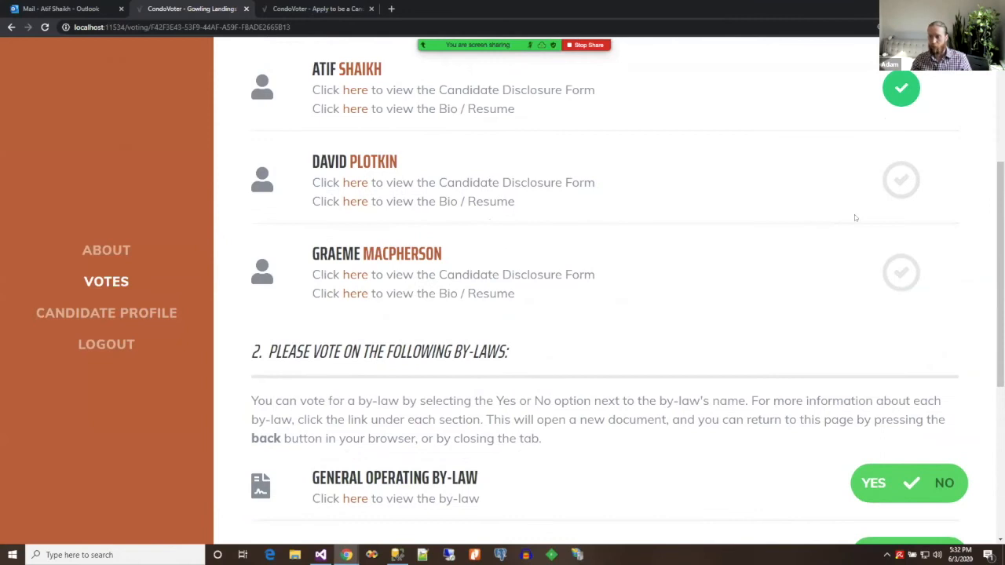
left_click(895, 193)
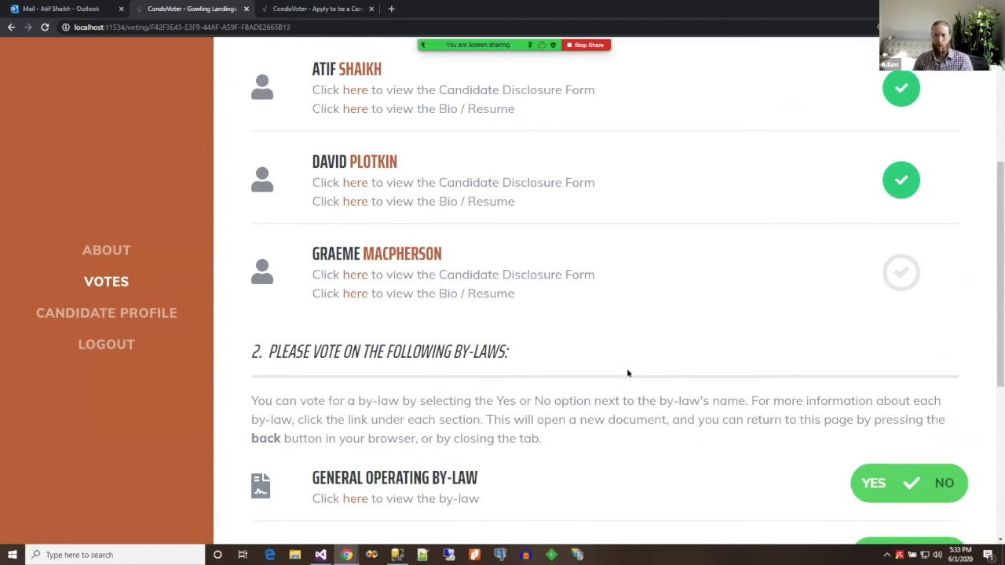
Step: Acknowledge voting as a unit owner of Gowling Landings Towers 007 and submit the revised ballot
scroll(628, 372, "down", 2)
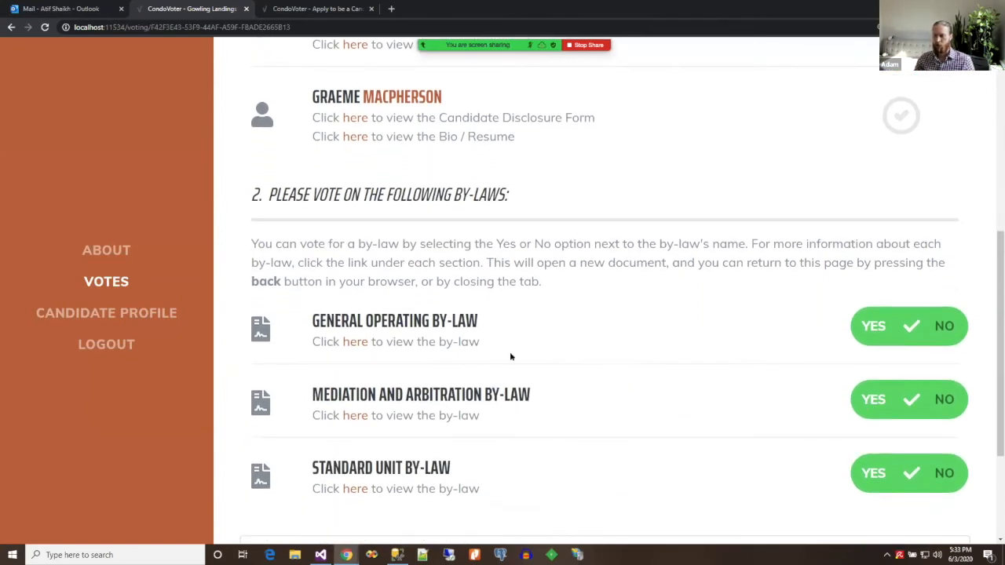
scroll(507, 355, "down", 2)
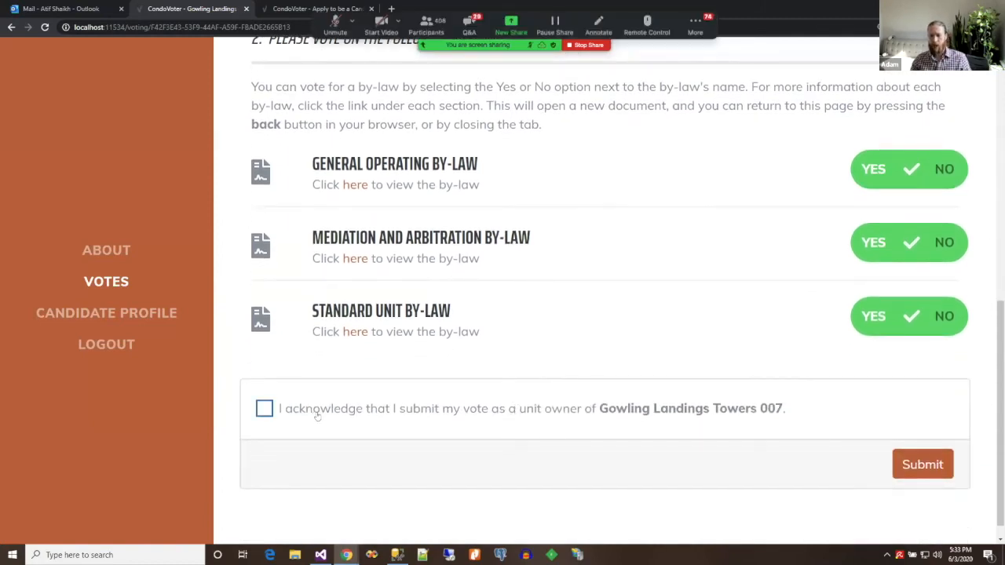
left_click(297, 414)
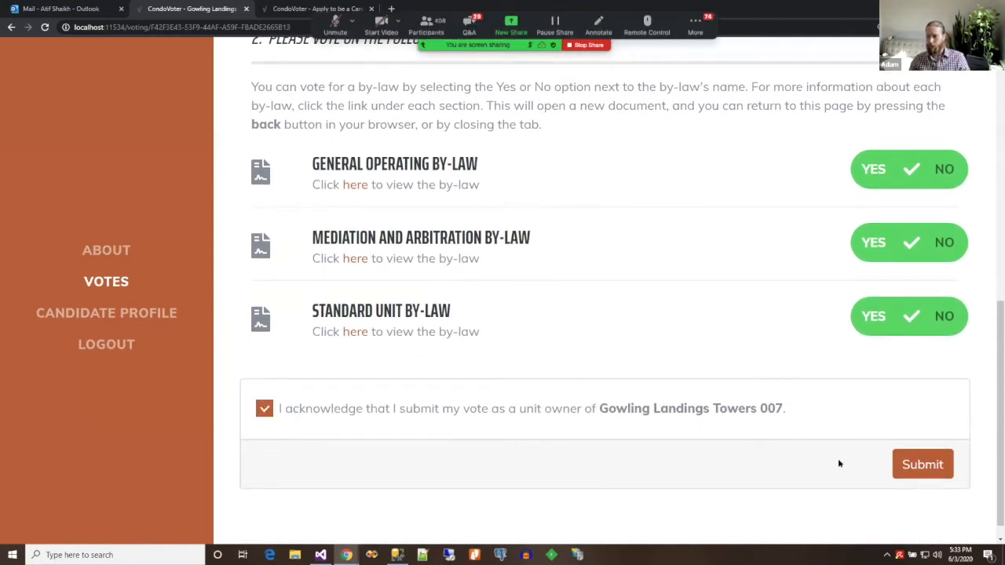
left_click(908, 476)
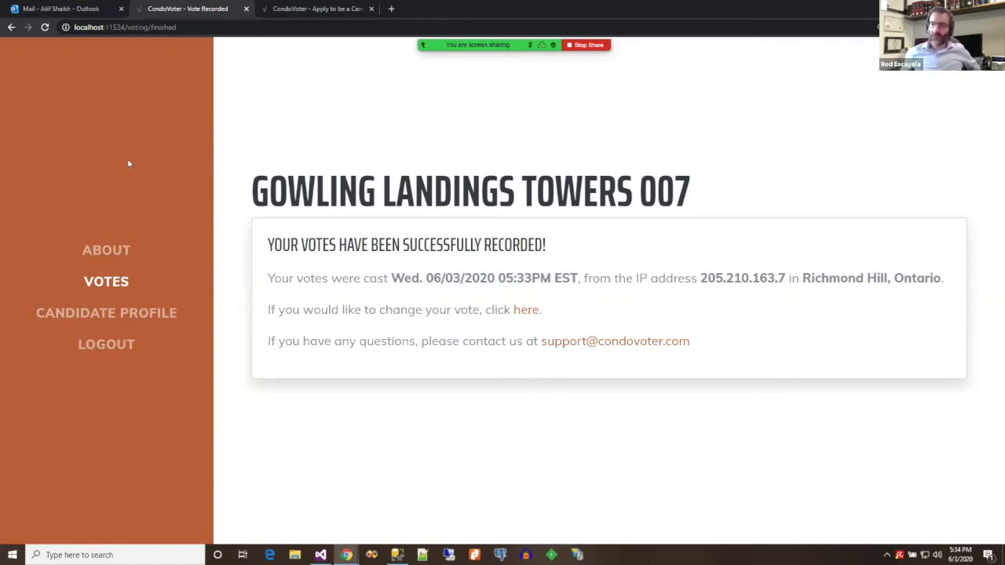
Step: Reopen the submitted ballot and check which unit the vote is cast for
left_click(525, 315)
left_click_drag(471, 140, 520, 155)
left_click(525, 164)
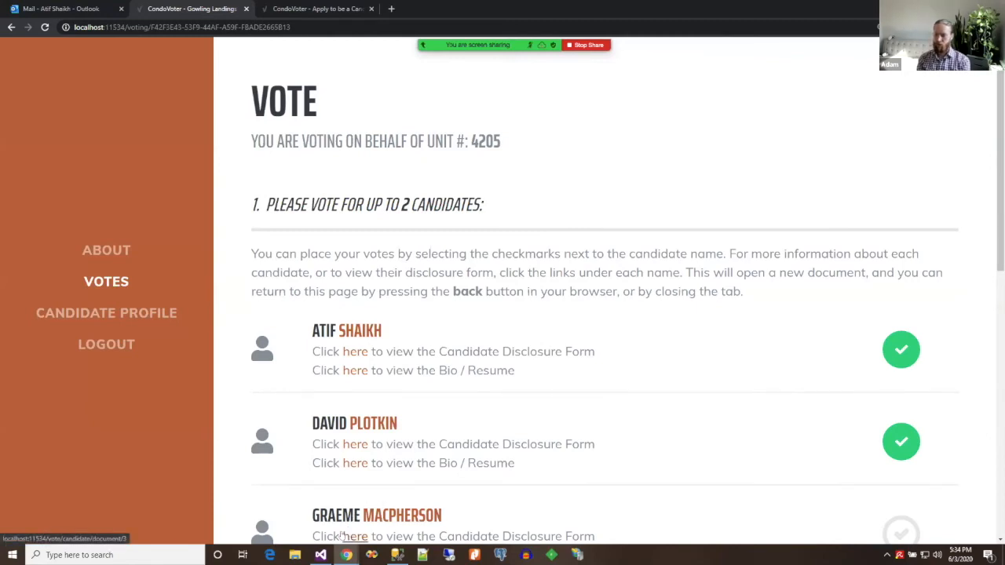
Step: Switch to the browser window with the Gowling Landings Towers 007 meeting results and collapse its sidebar
mouse_move(344, 553)
left_click(308, 515)
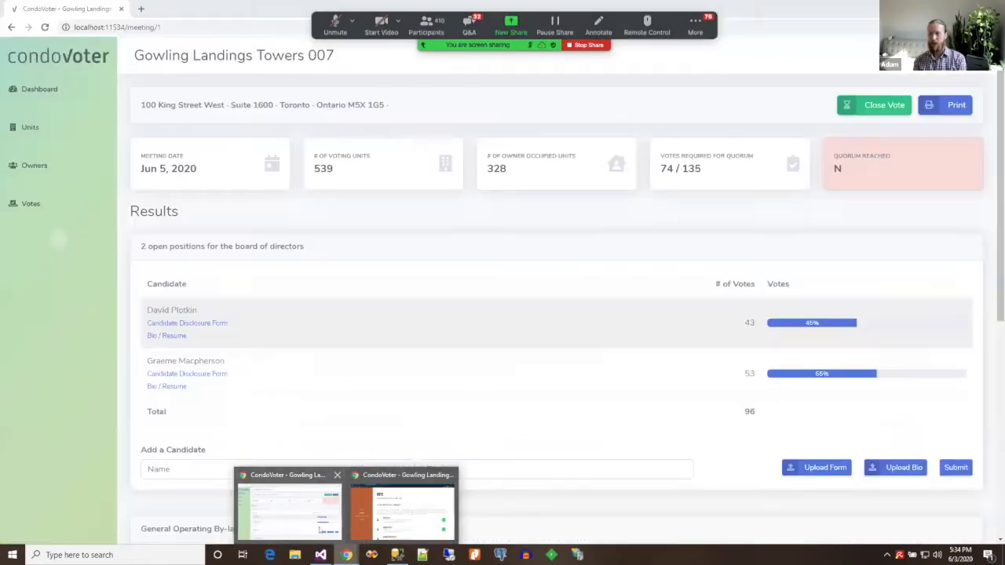
left_click(61, 242)
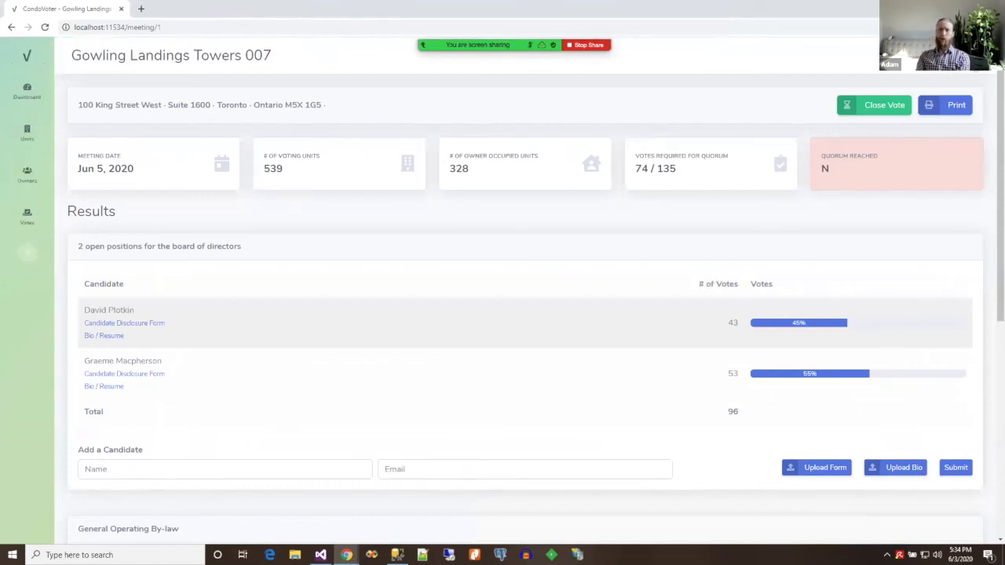
Step: Enlarge the meeting results page to 150% zoom
left_click(993, 27)
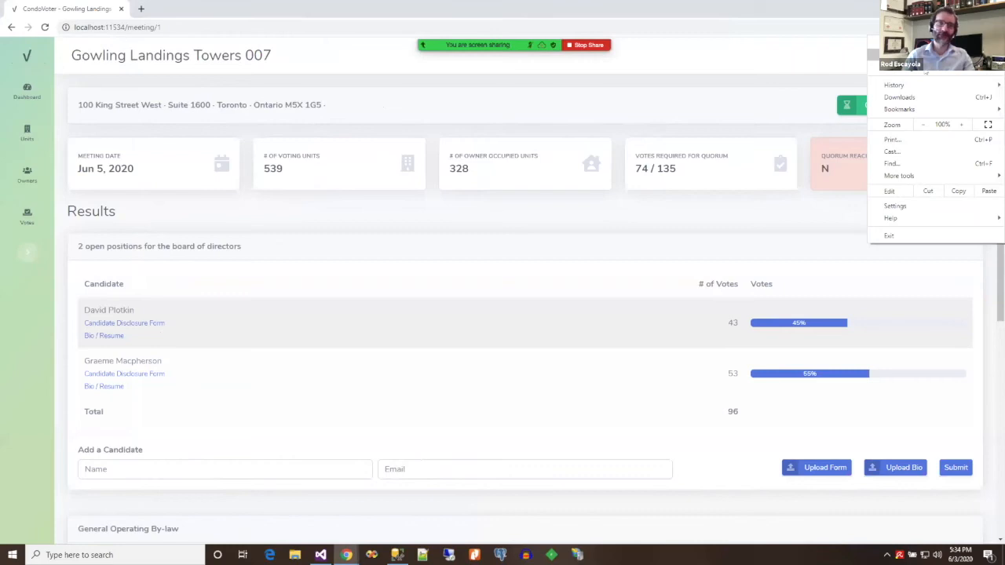
left_click(964, 125)
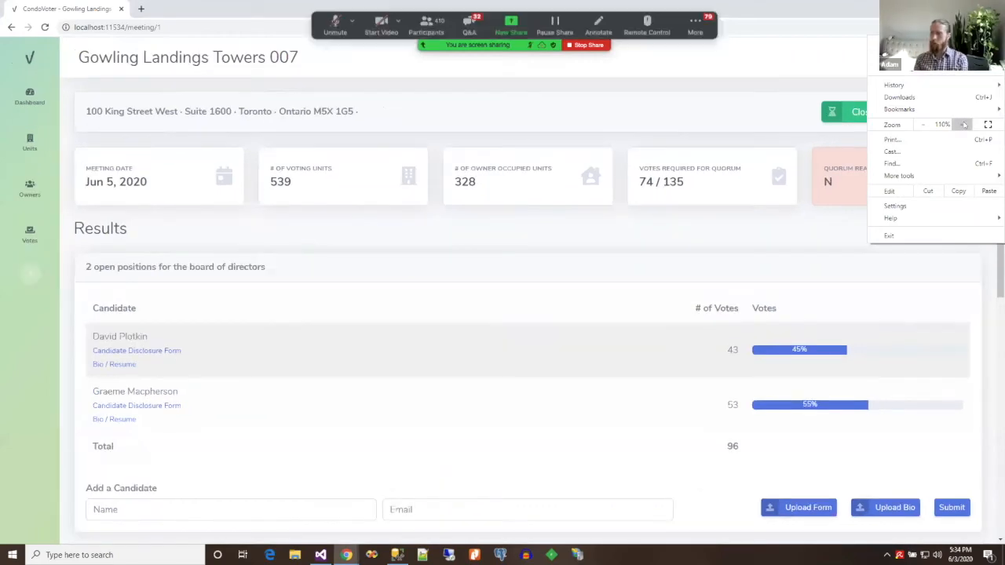
left_click(964, 125)
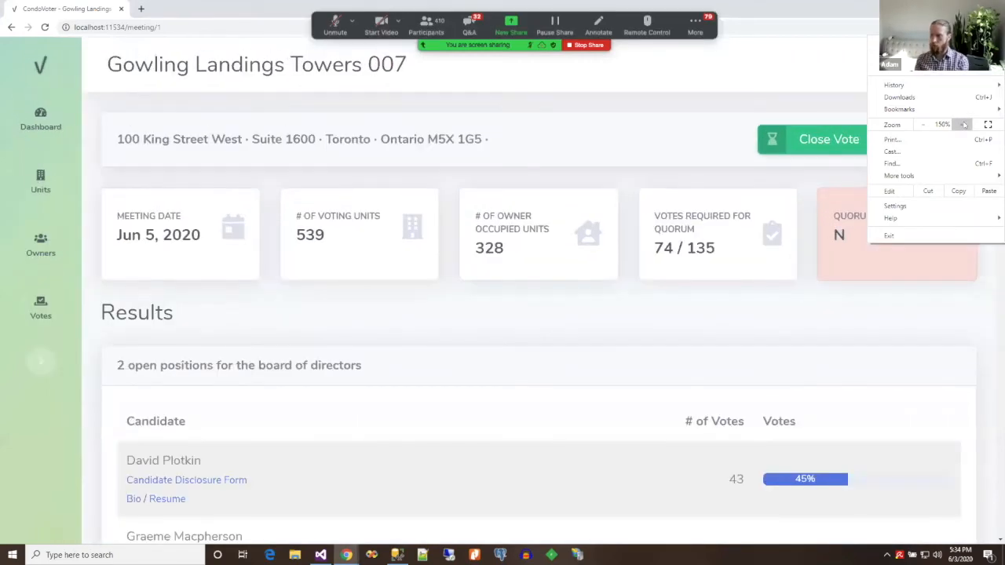
left_click(682, 313)
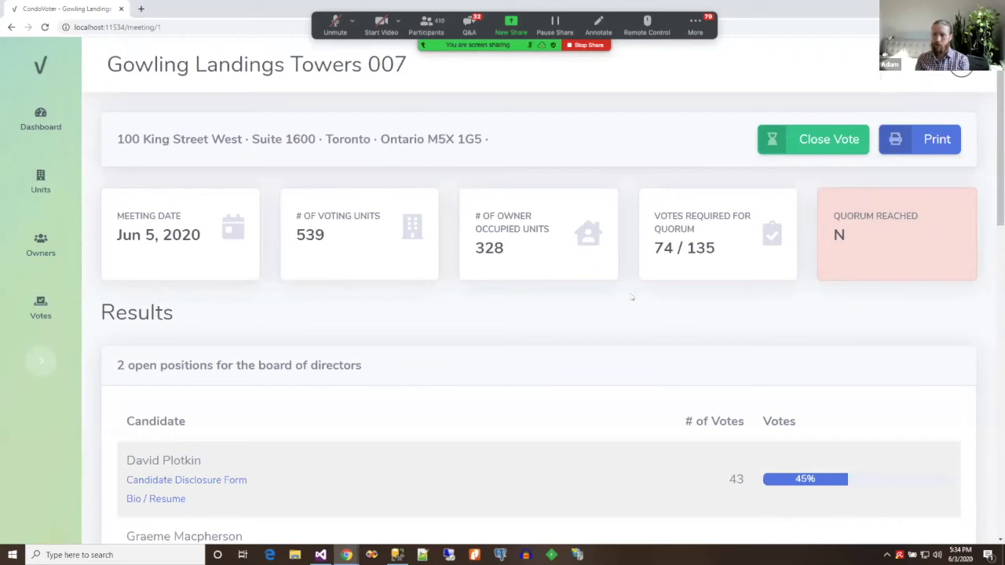
Step: Refresh the meeting results to load the latest votes and collapse the sidebar again
left_click(45, 27)
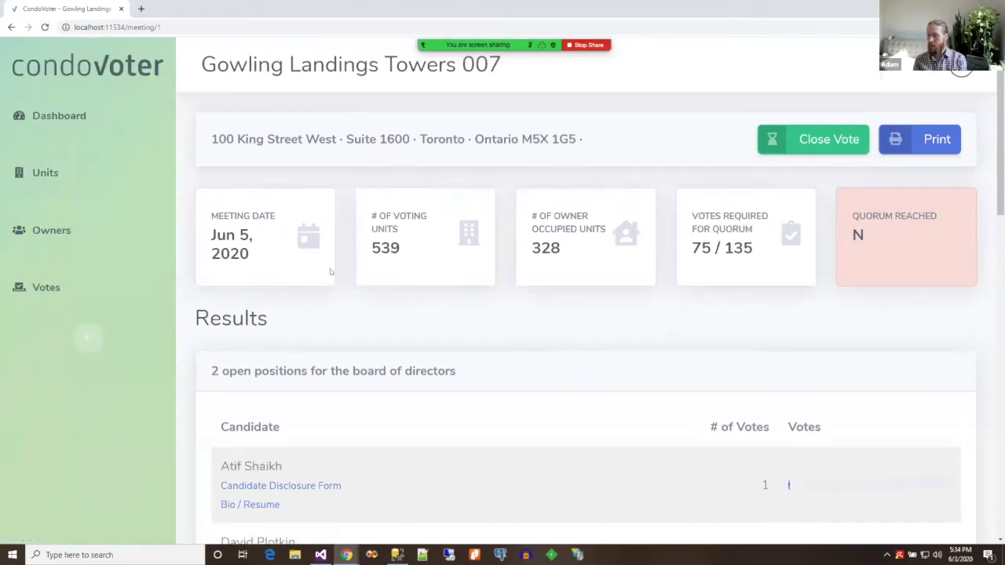
left_click(80, 332)
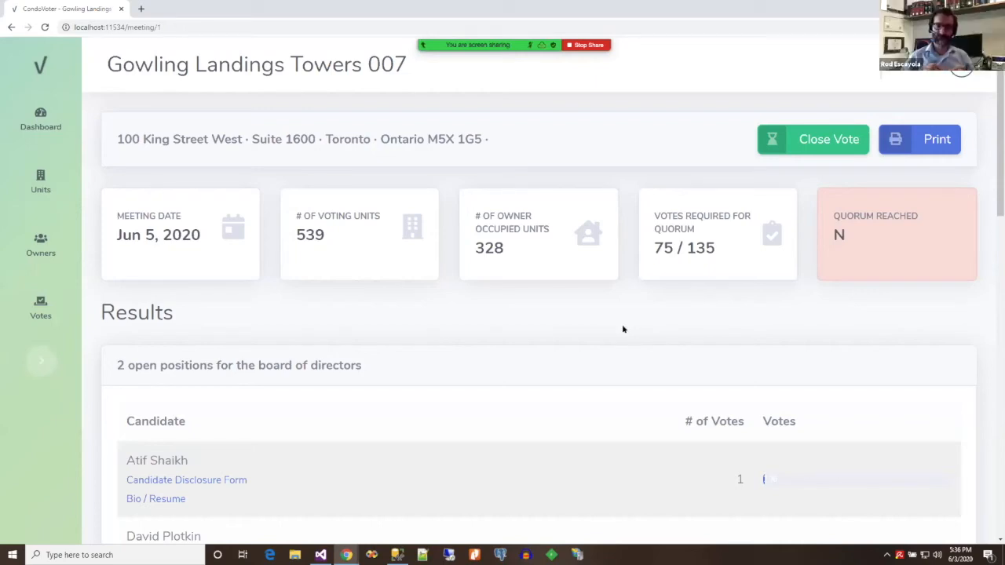
Step: View the second listed candidate's Bio / Resume from the board of directors results and close the document
scroll(939, 329, "down", 3)
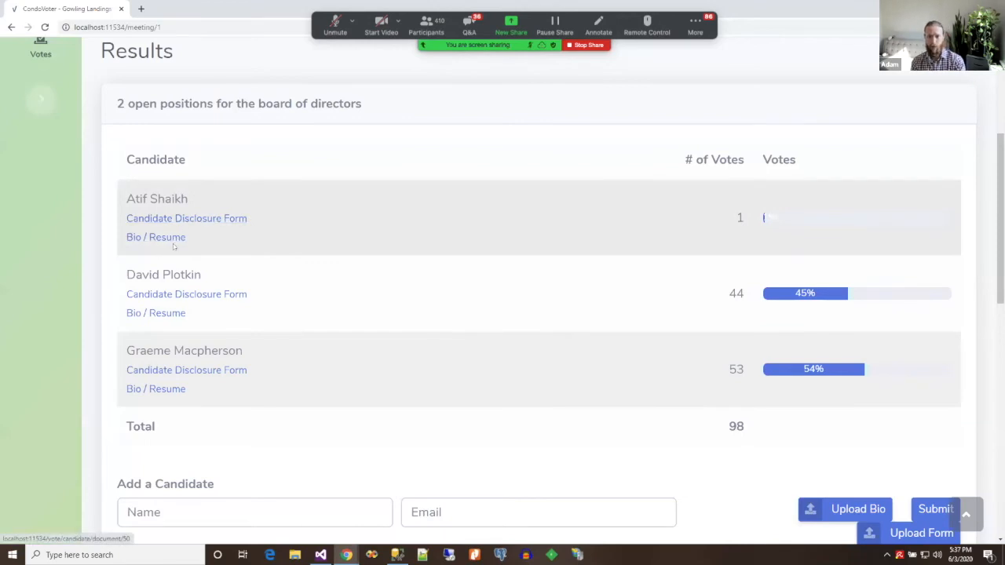
left_click(170, 314)
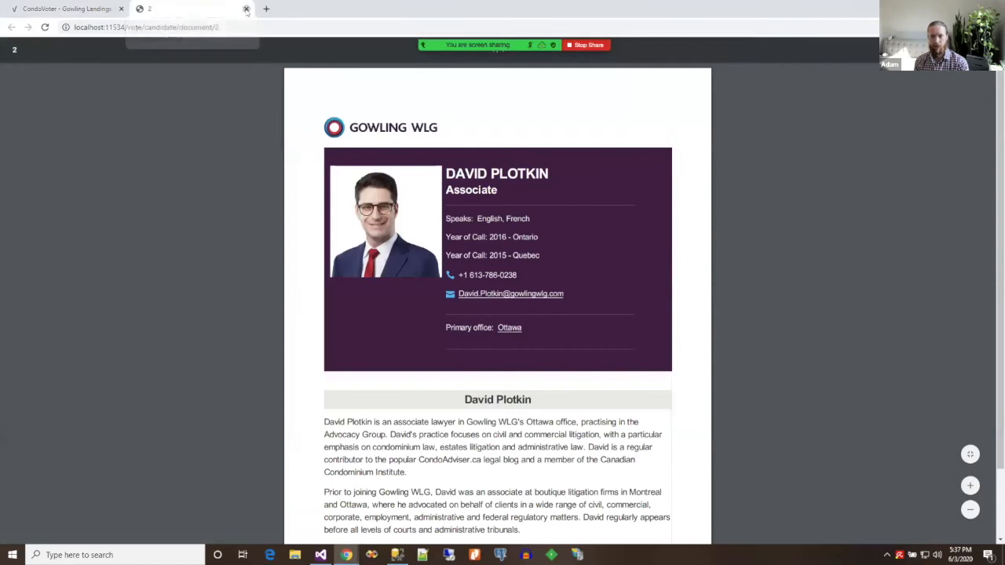
left_click(246, 10)
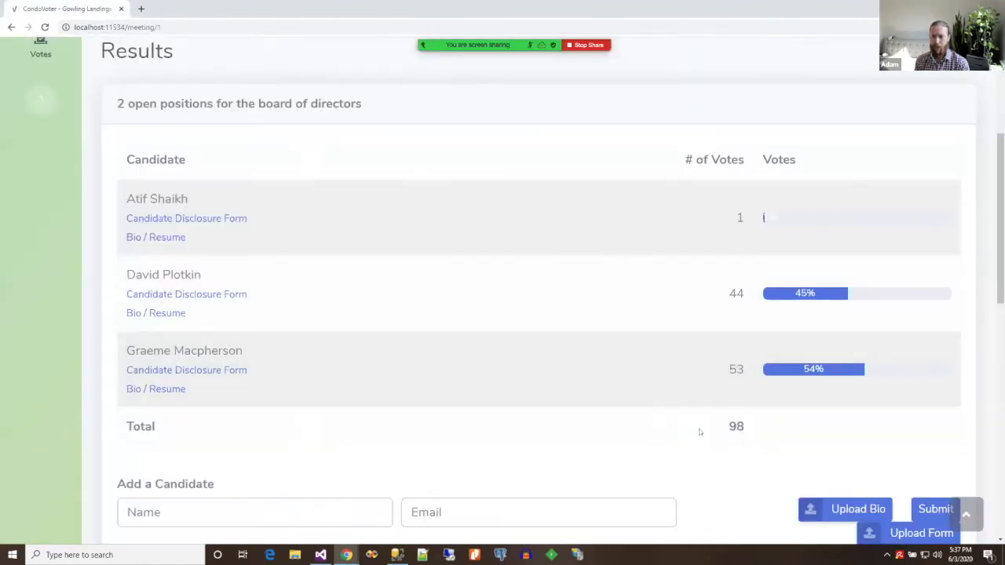
Step: Reduce the page zoom and place the cursor in the name field for adding a candidate
scroll(399, 395, "down", 2)
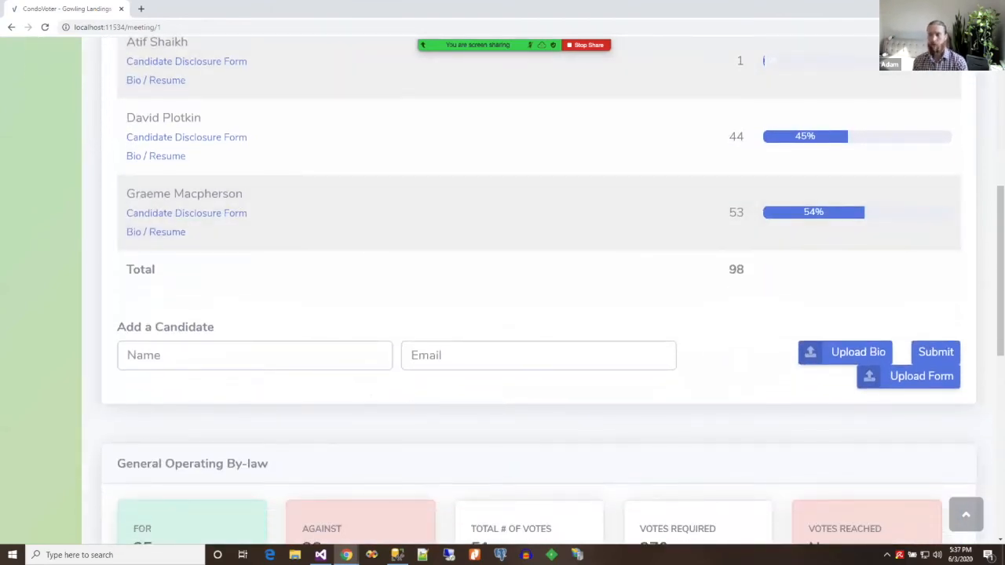
left_click(993, 27)
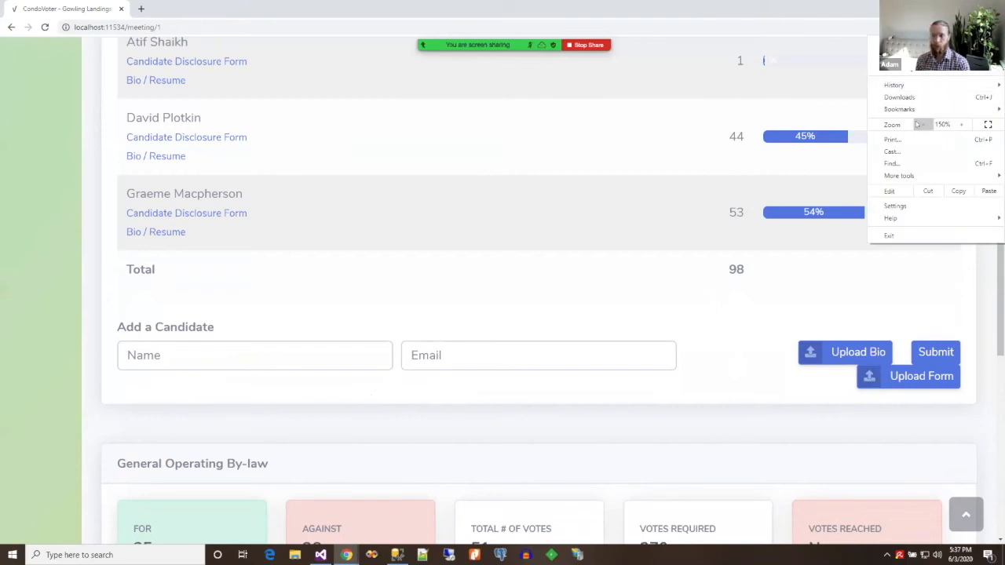
left_click(918, 124)
left_click(672, 336)
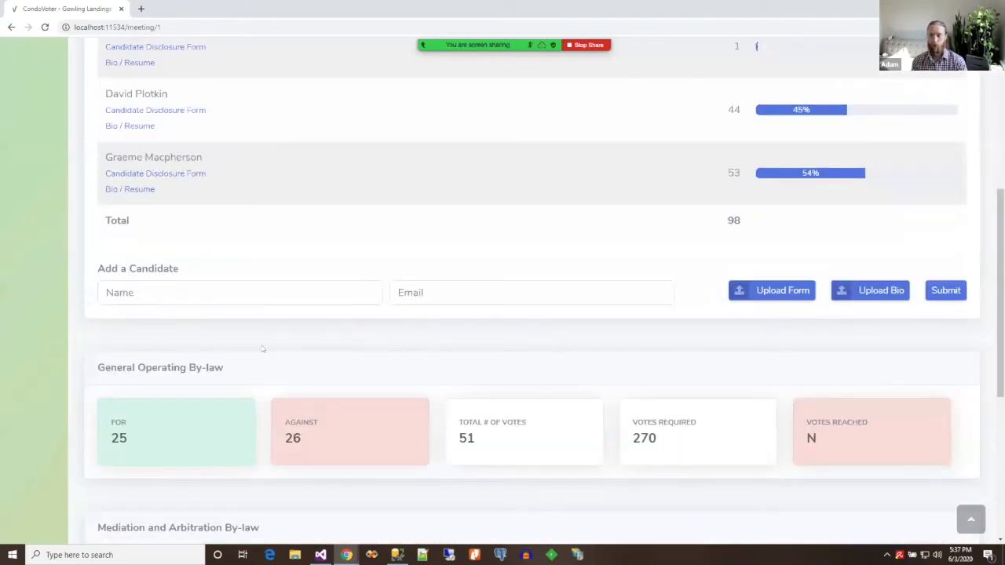
left_click(159, 302)
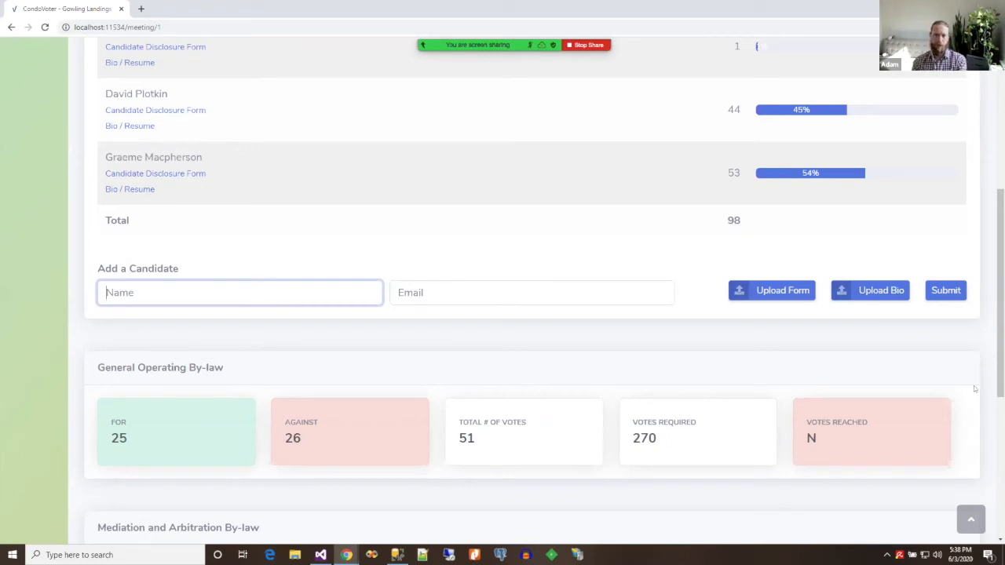
Step: Review the vote tallies for the General Operating, Mediation and Arbitration, and Standard Unit by-laws
scroll(974, 388, "down", 1)
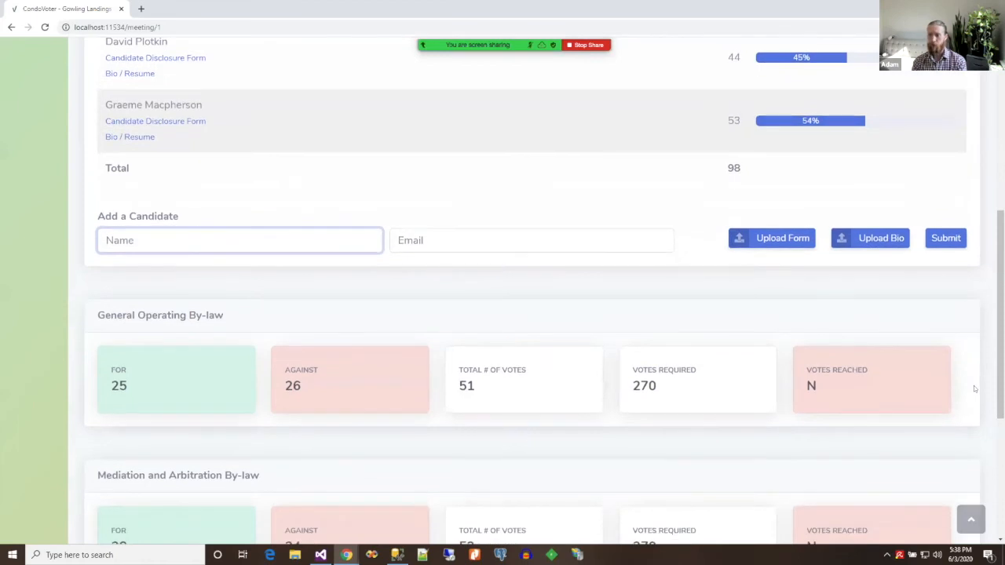
scroll(974, 388, "down", 1)
scroll(974, 388, "down", 1)
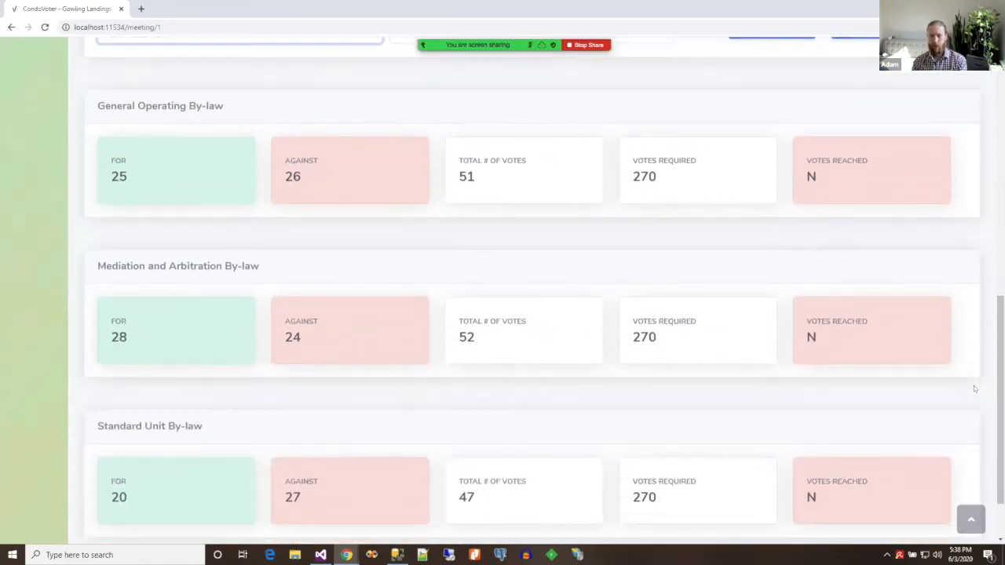
scroll(974, 388, "down", 1)
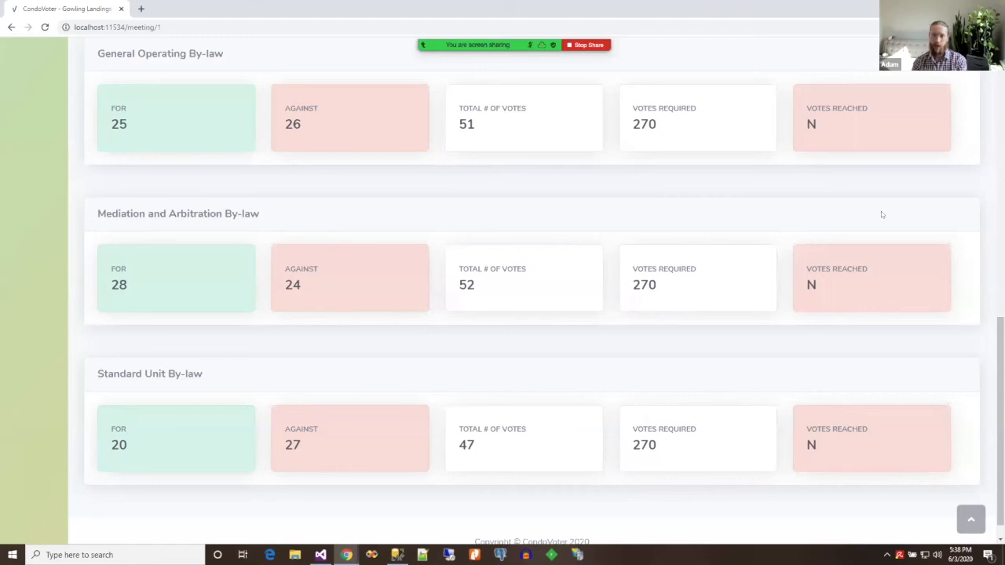
scroll(881, 214, "down", 1)
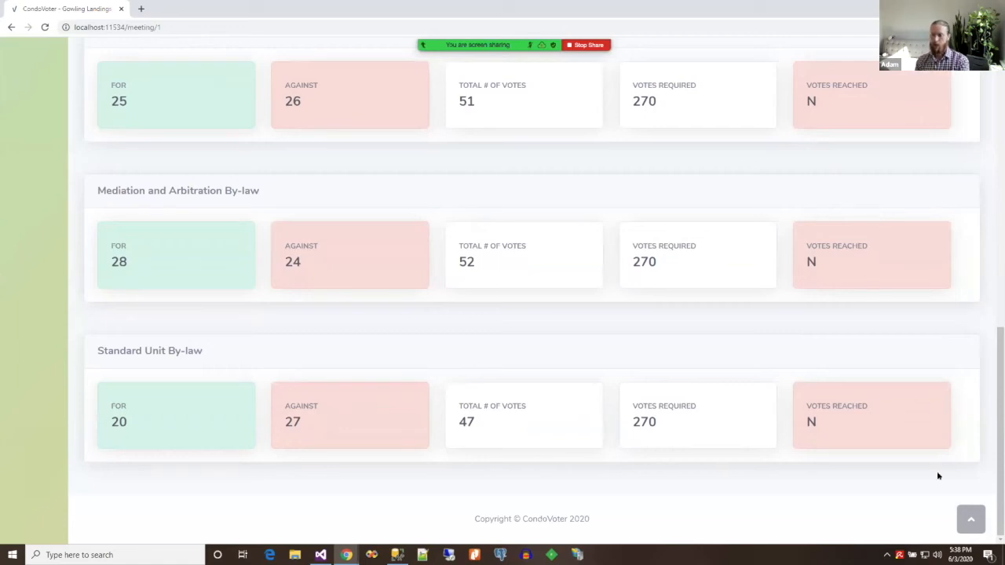
Step: Close voting for the Gowling Landings Towers 007 meeting and confirm the closure
left_click(964, 516)
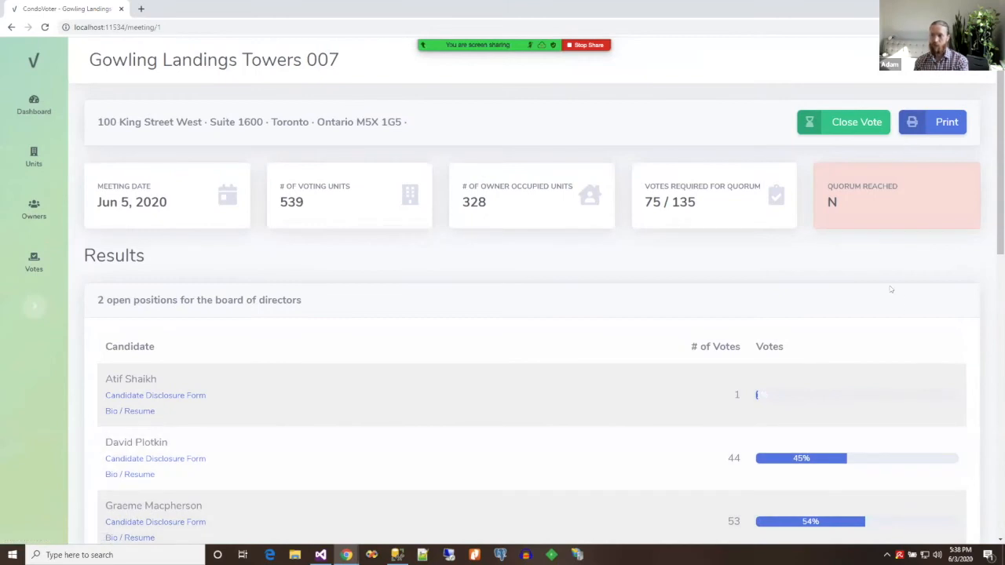
left_click(869, 132)
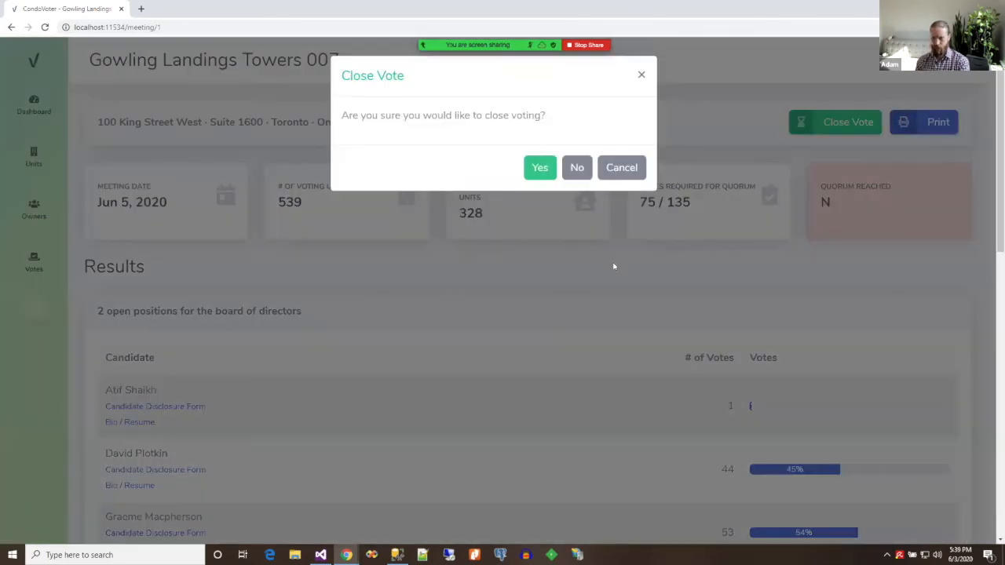
left_click(546, 177)
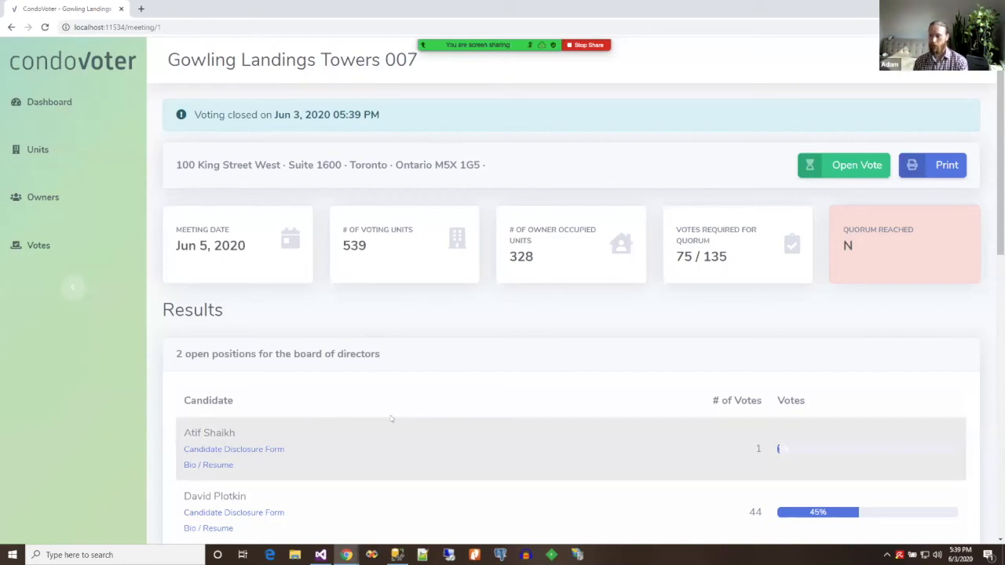
Step: Preview both pages of the meeting results printout and cancel printing
left_click(944, 174)
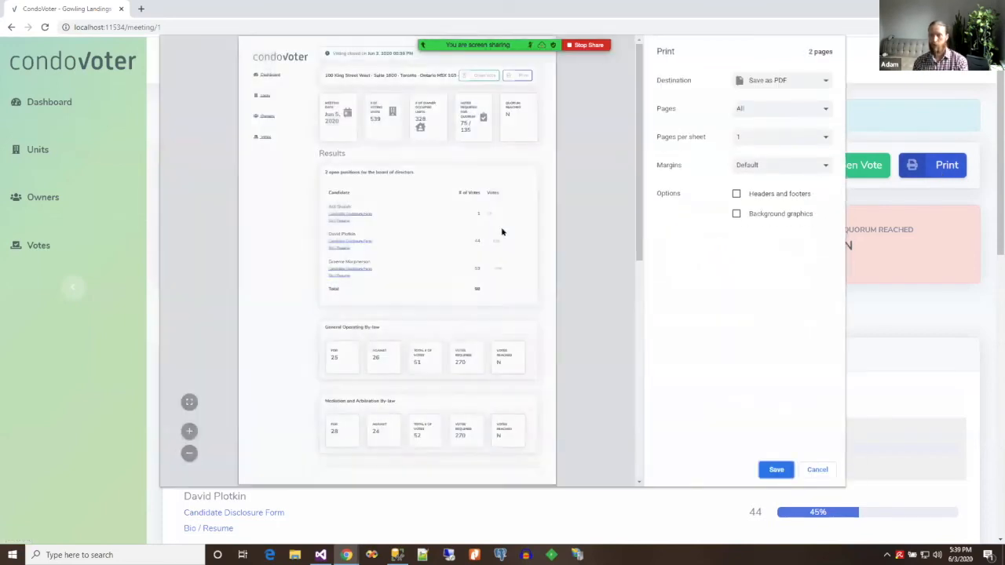
scroll(503, 232, "down", 4)
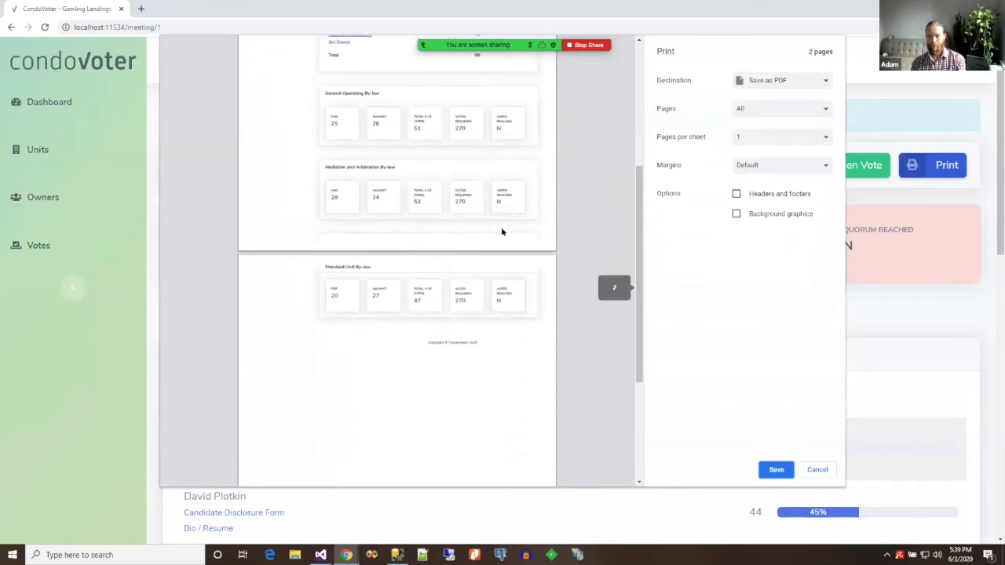
scroll(502, 231, "up", 1)
scroll(503, 231, "up", 3)
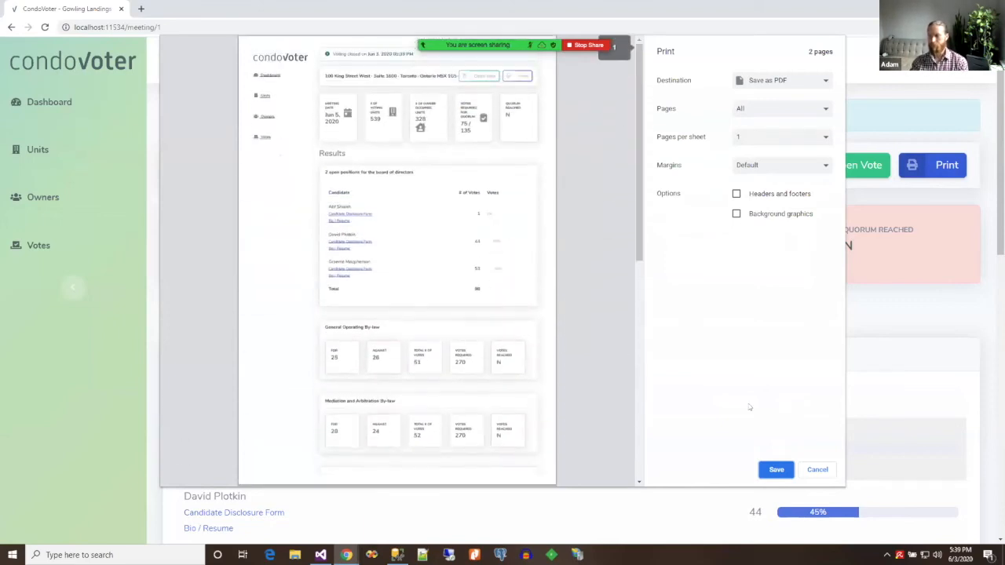
left_click(809, 469)
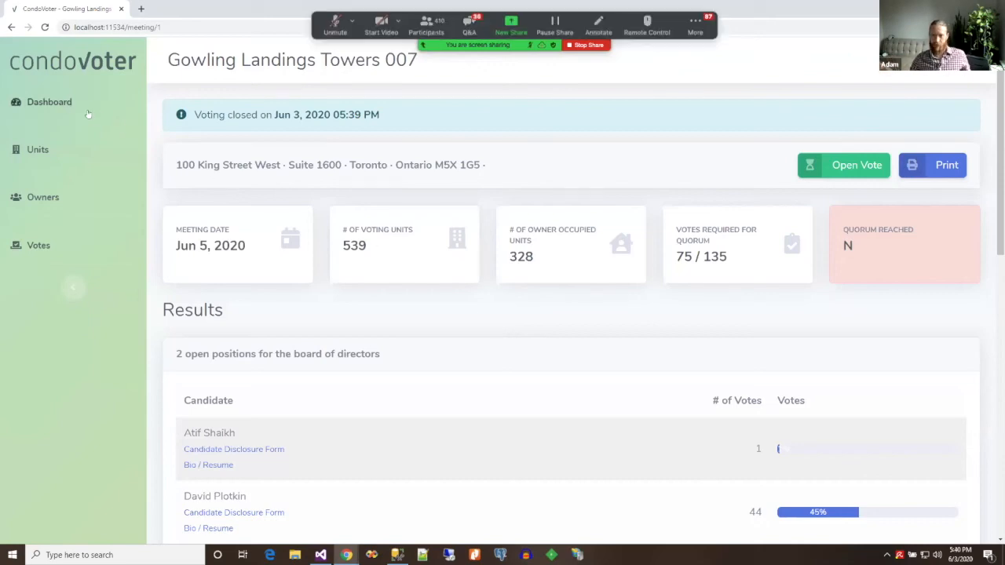
Step: Check the corporation's dashboard, find unit 4205 in the units list and open its details
left_click(66, 107)
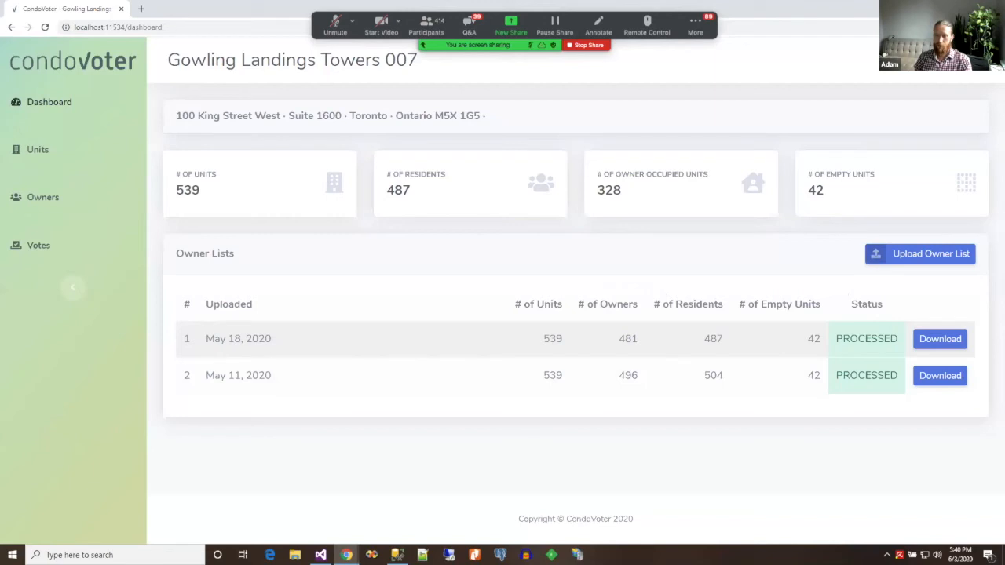
left_click(45, 153)
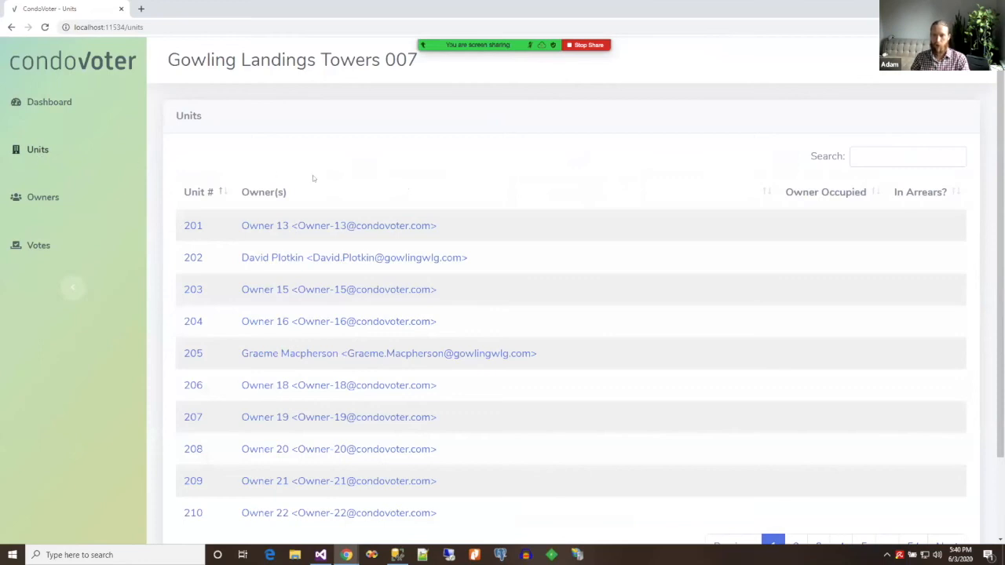
left_click(870, 155)
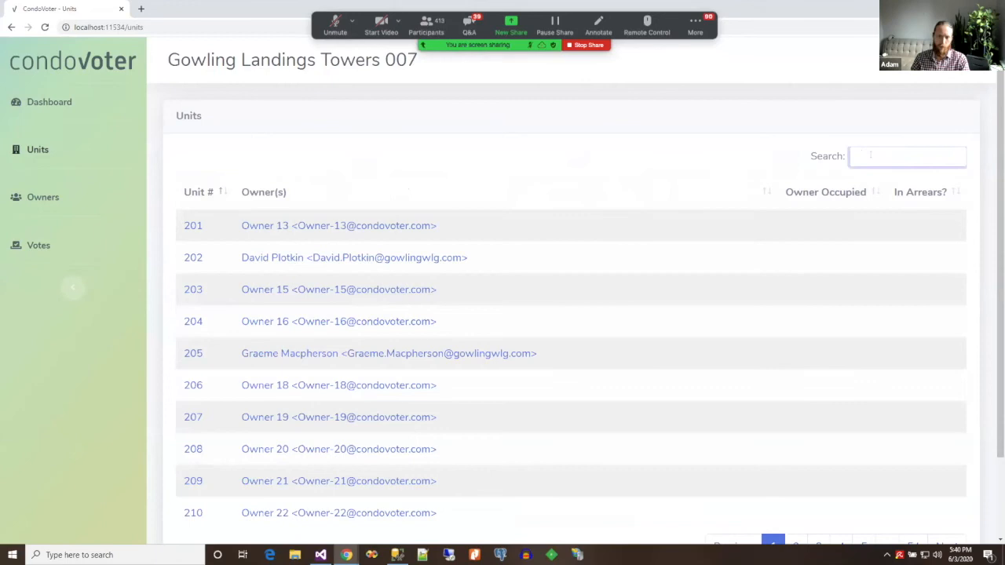
type("4205")
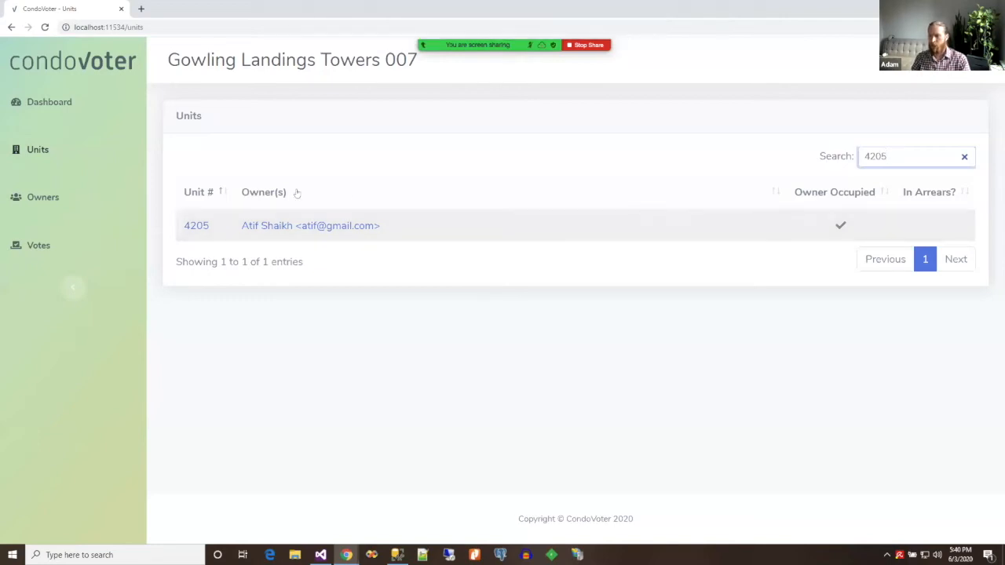
left_click(196, 226)
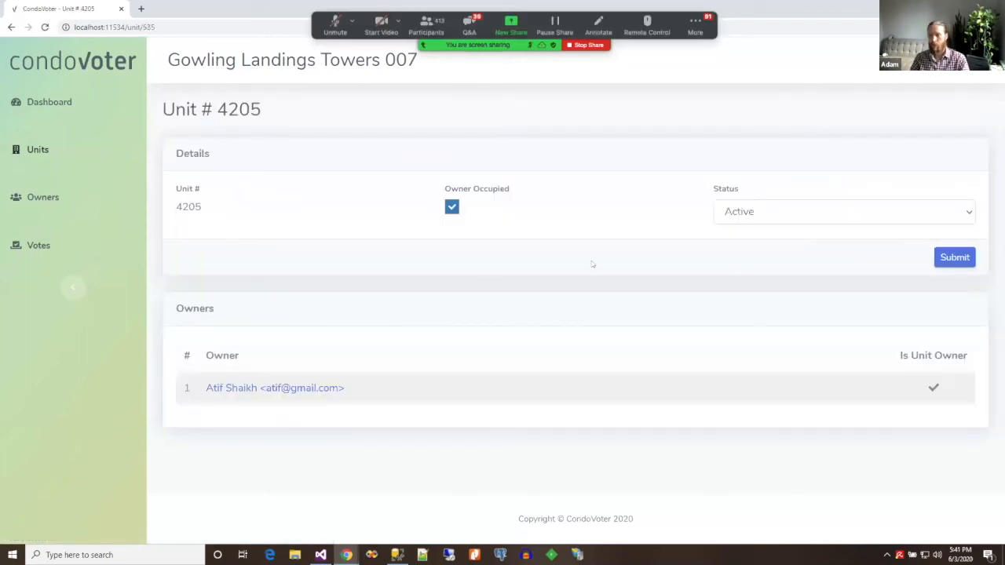
Step: Set unit 4205's status to In Arrears and submit the change
left_click(781, 221)
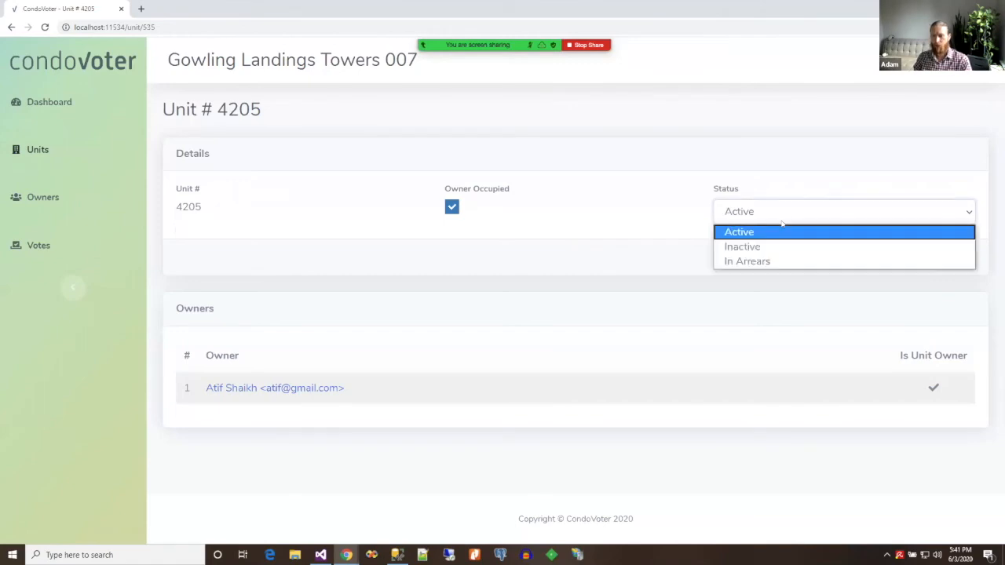
left_click(782, 263)
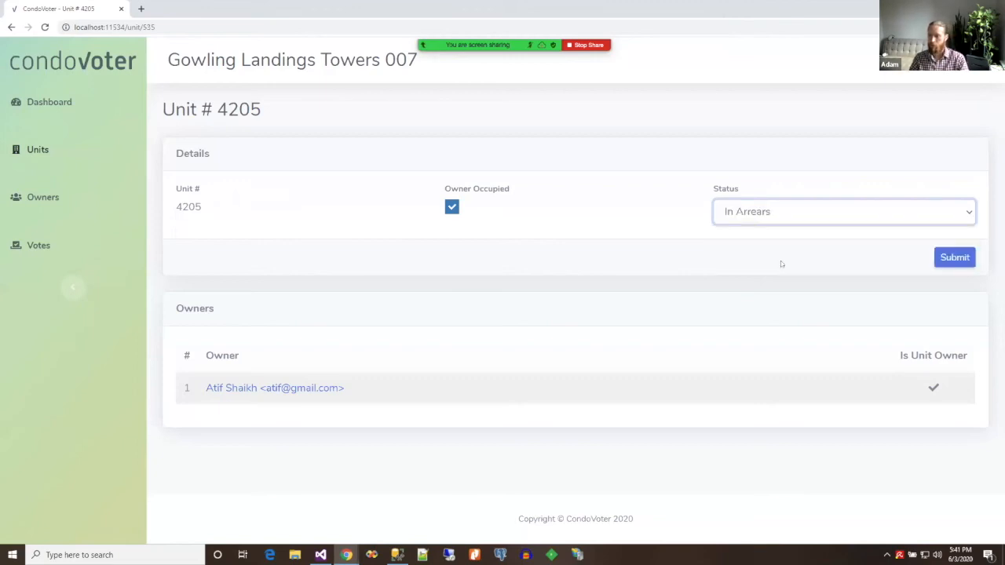
left_click(941, 264)
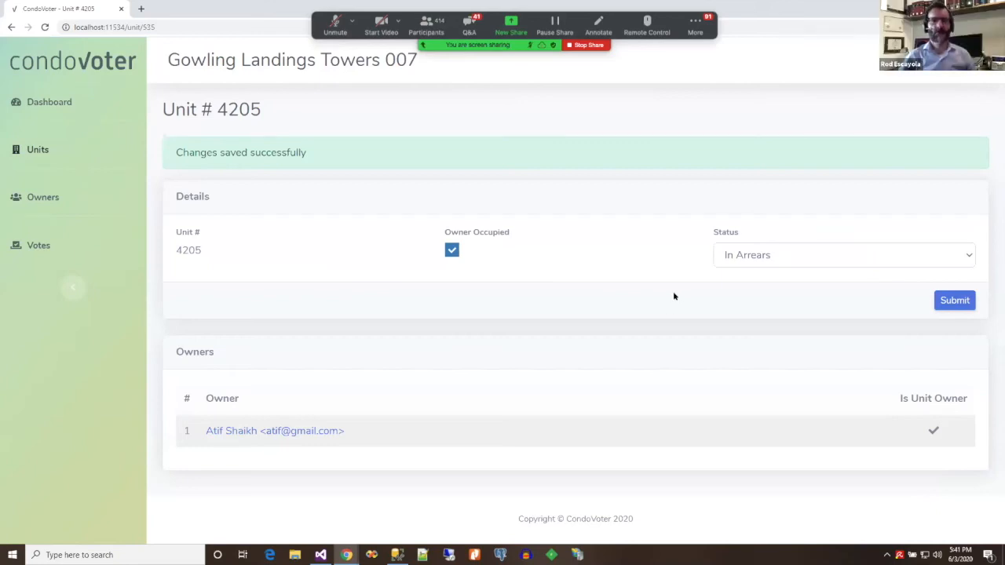
Step: Select Active as the unit's status without submitting it, and look up unit 4205 in the units list to check its arrears flag
left_click(798, 263)
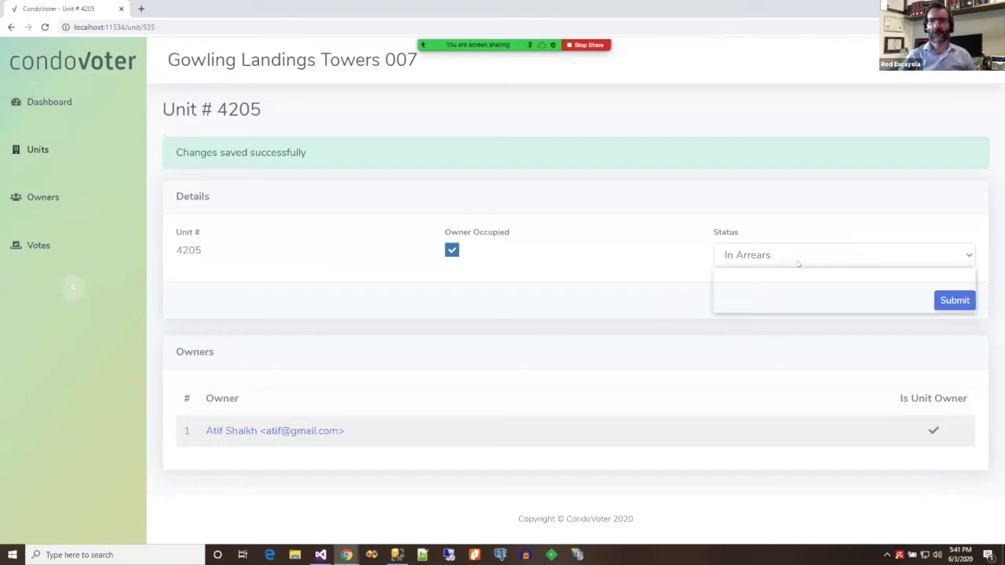
left_click(790, 276)
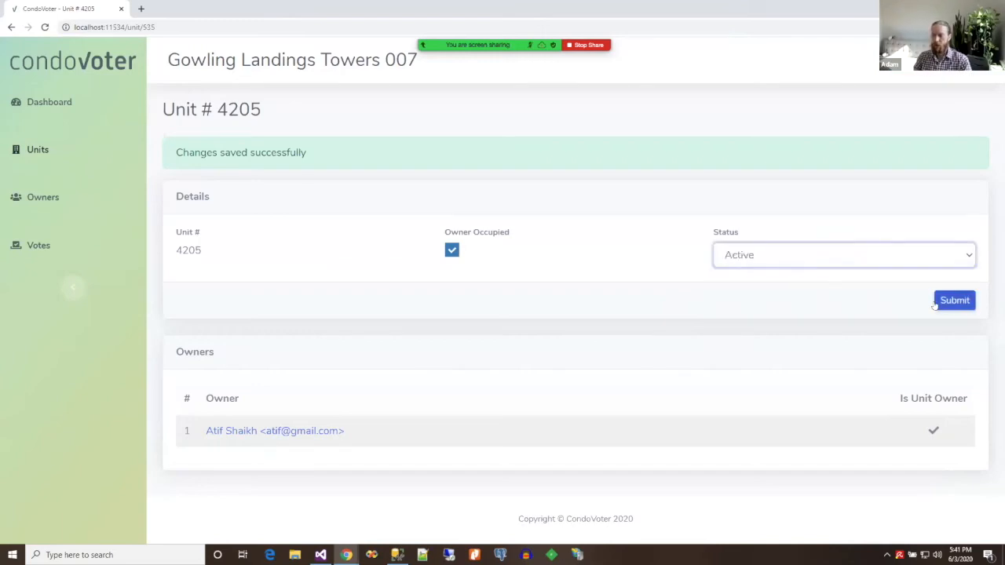
left_click(36, 149)
left_click(905, 154)
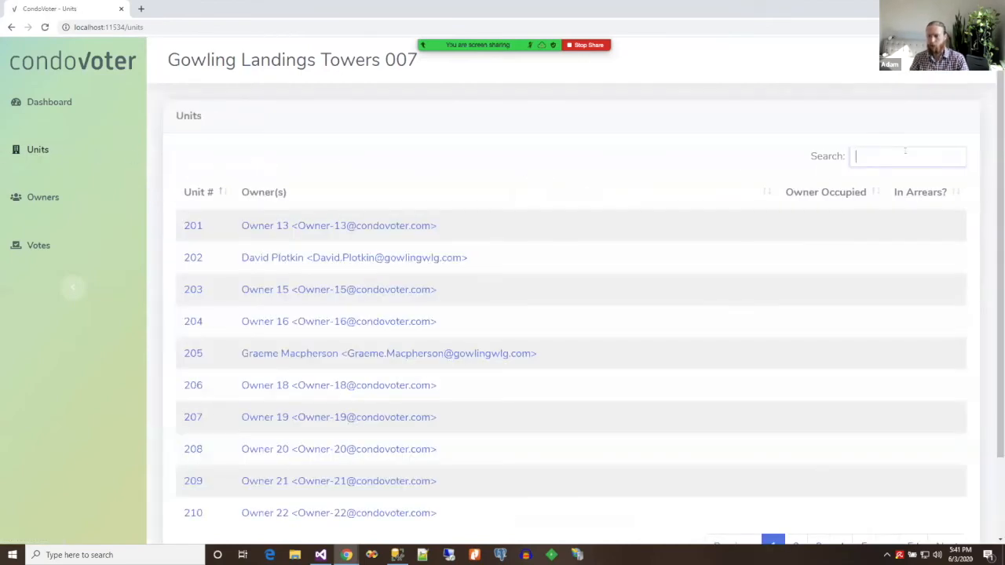
type("4205")
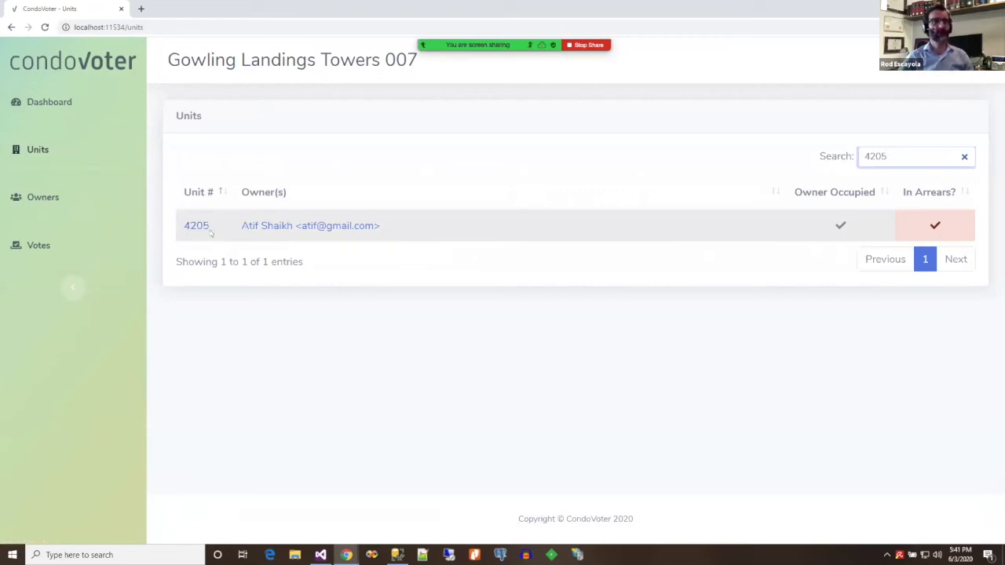
Step: Open unit 4205 from the search results, set its status to Active and submit the change
left_click(200, 227)
left_click(774, 221)
left_click(774, 231)
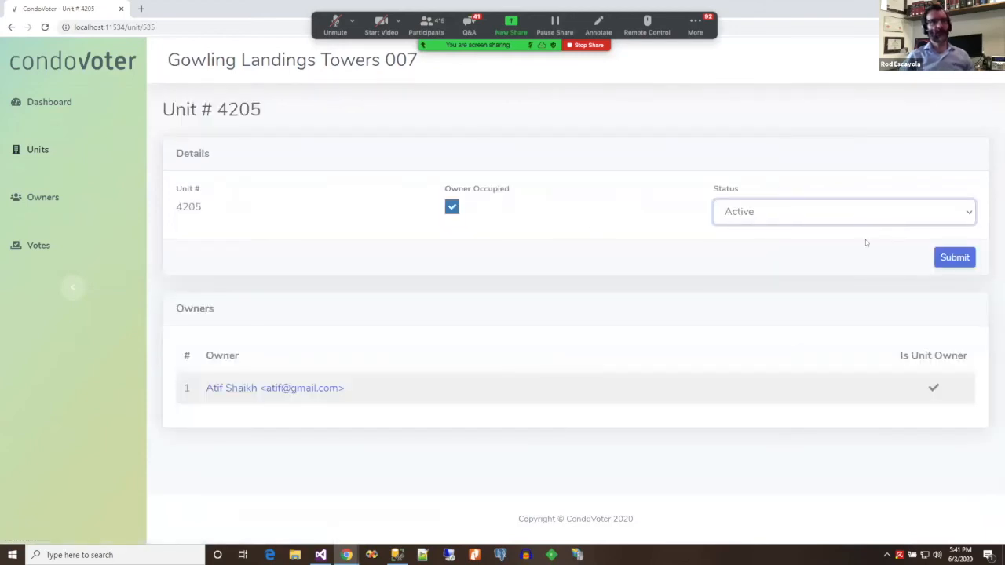
left_click(967, 264)
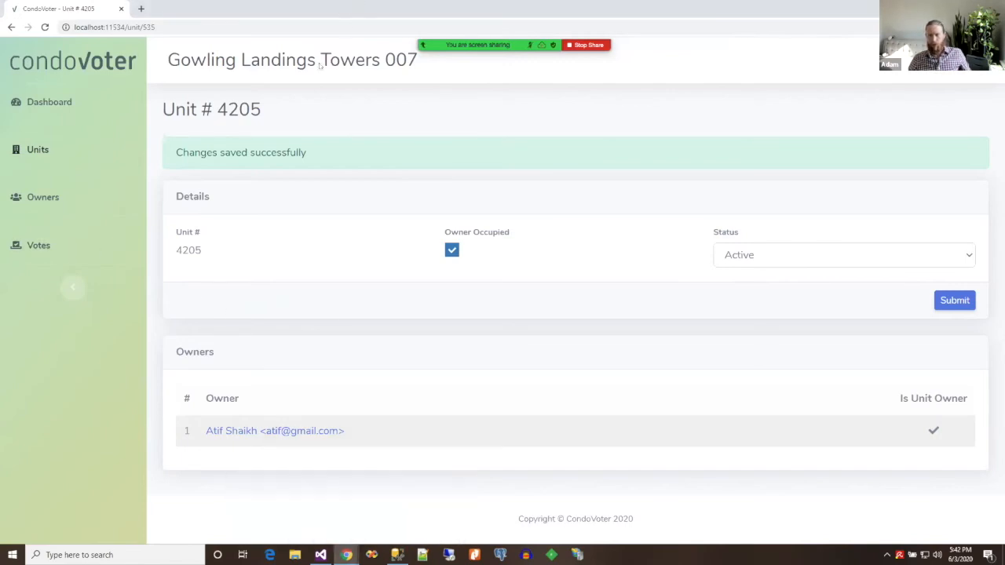
Step: Reopen voting for the Gowling Landings Towers 007 meeting and confirm the reopening
left_click(78, 248)
left_click(248, 234)
left_click(852, 174)
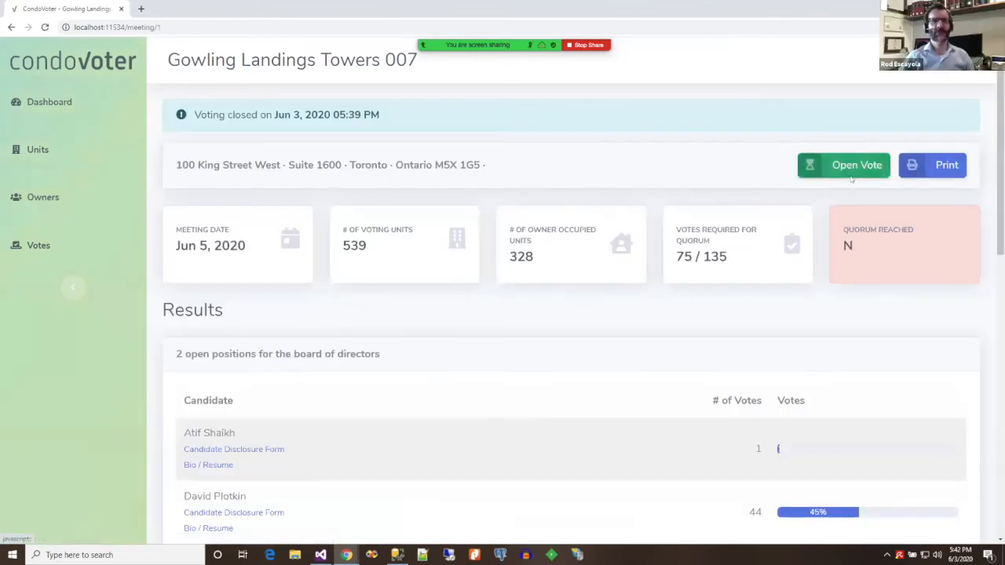
left_click(538, 166)
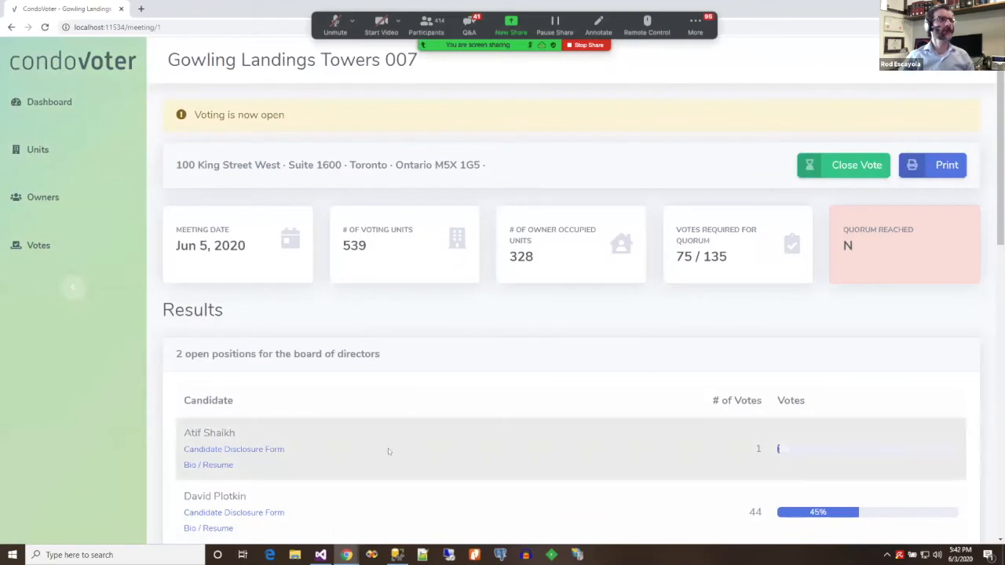
Step: Switch to the browser window with unit 4205's ballot and display it in the developer tools' mobile device view
mouse_move(347, 555)
left_click(377, 467)
right_click(458, 149)
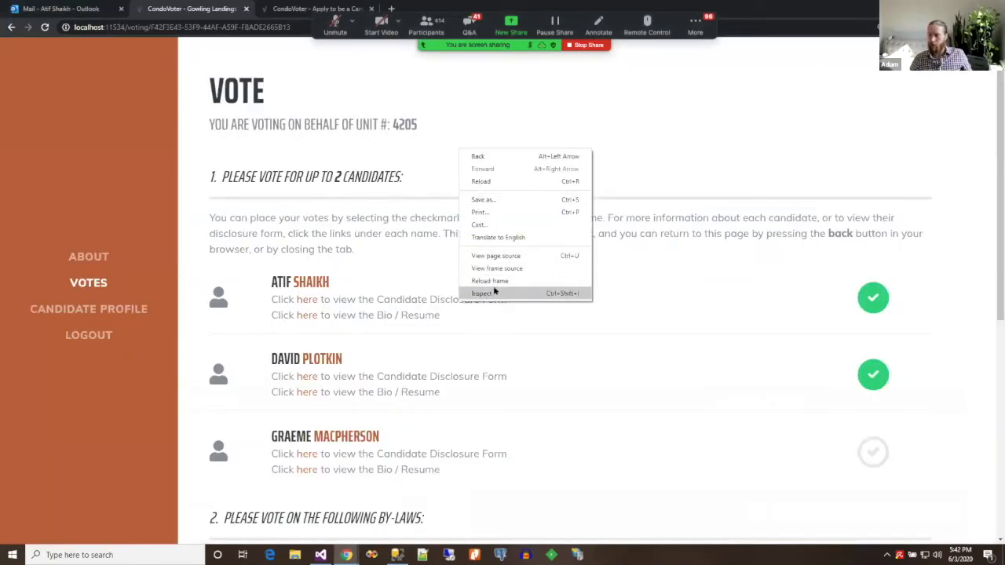
left_click(495, 292)
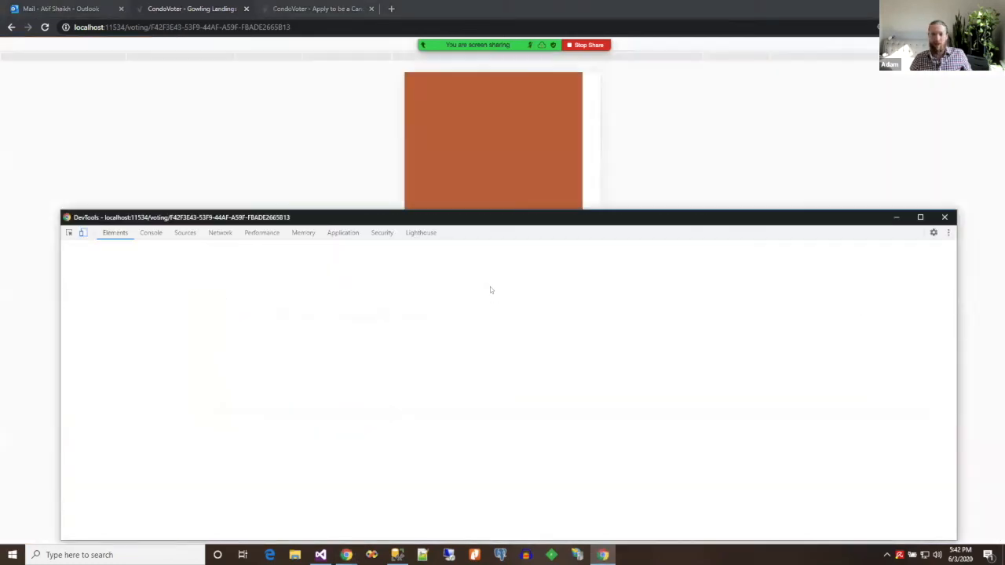
left_click(897, 218)
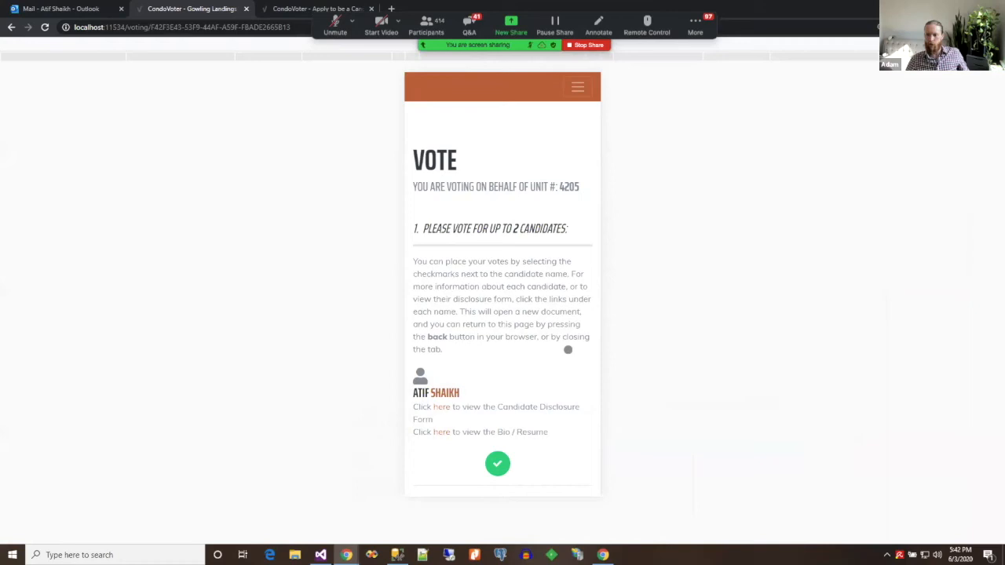
Step: Examine the mobile ballot's candidate and by-law sections, and expand and collapse its navigation menu
left_click_drag(559, 392, 557, 265)
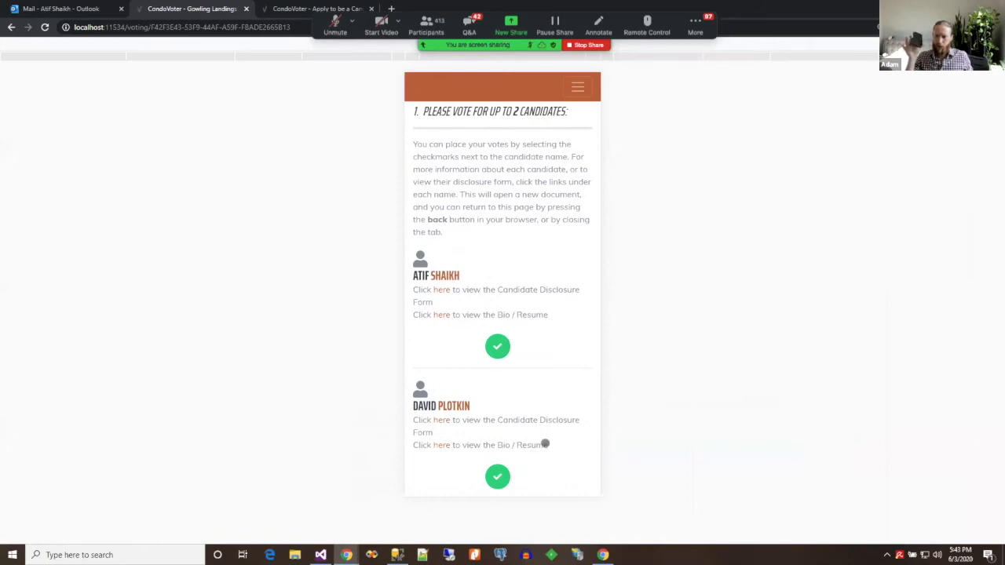
left_click_drag(545, 442, 545, 402)
left_click_drag(541, 286, 549, 167)
left_click_drag(543, 376, 549, 216)
left_click_drag(556, 415, 566, 507)
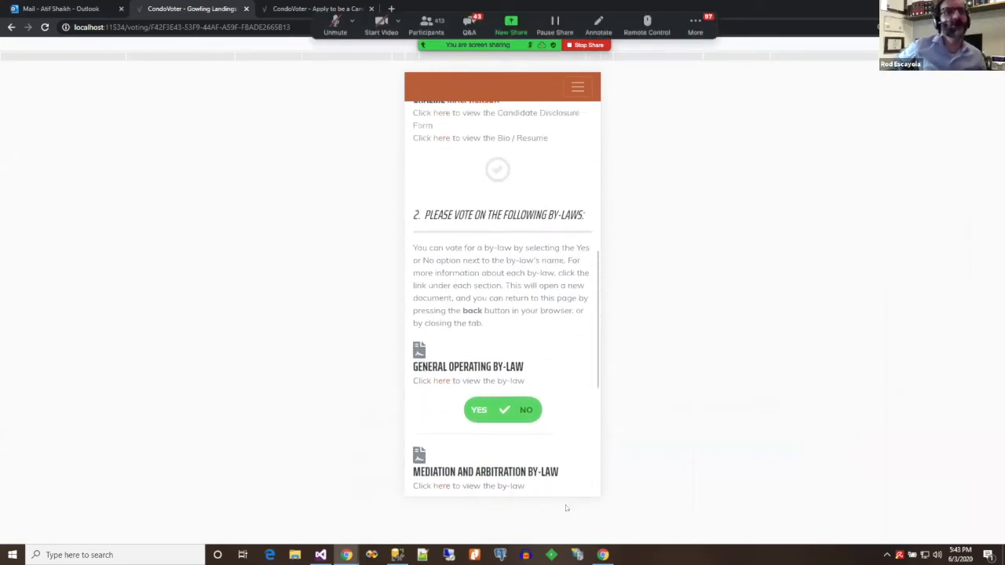
left_click_drag(559, 210, 559, 307)
left_click_drag(557, 200, 556, 476)
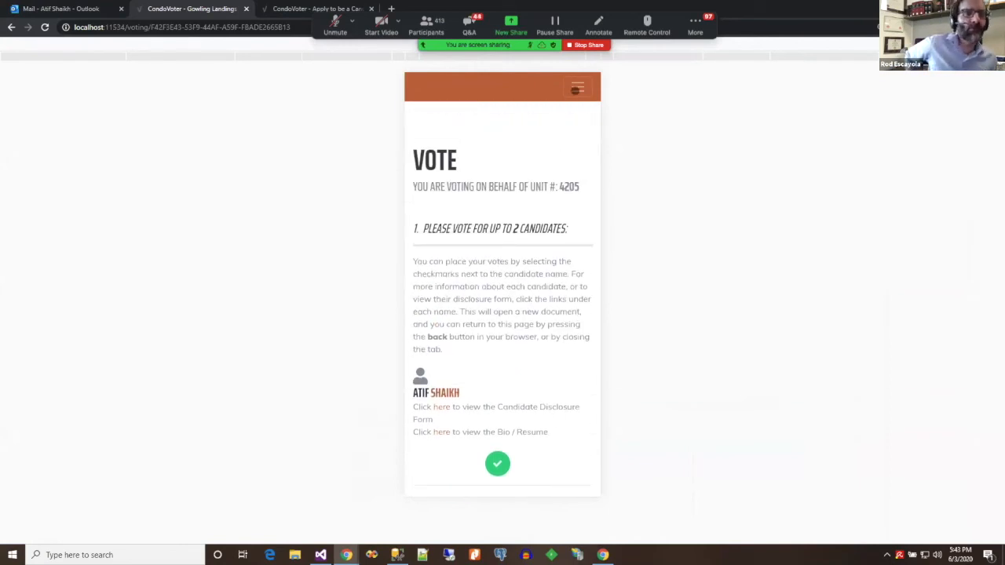
left_click(576, 88)
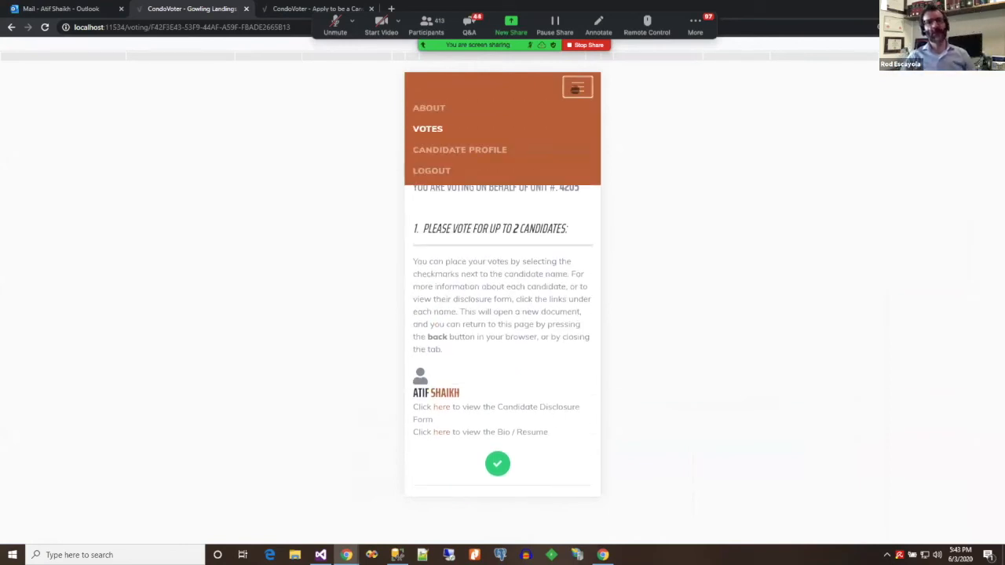
left_click(577, 88)
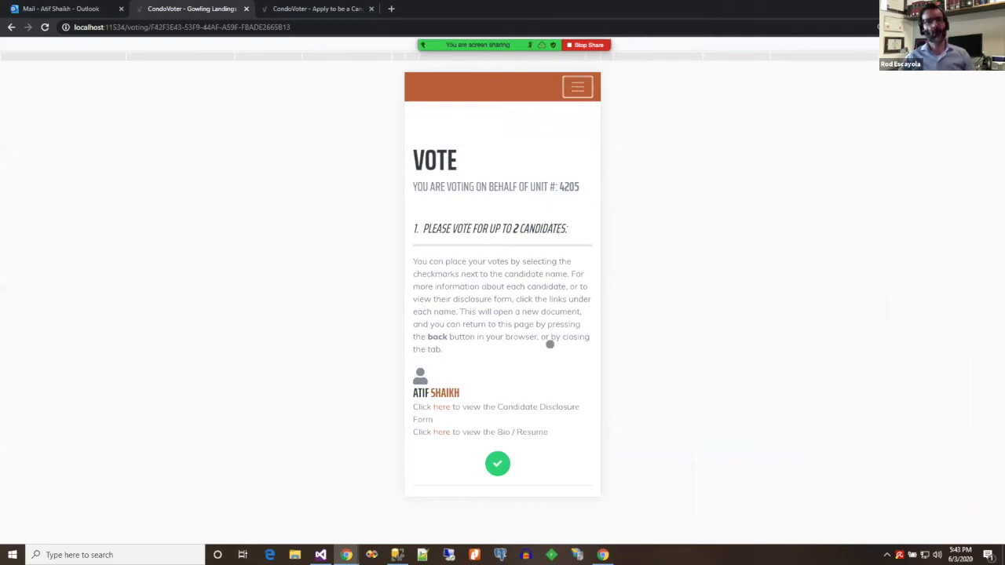